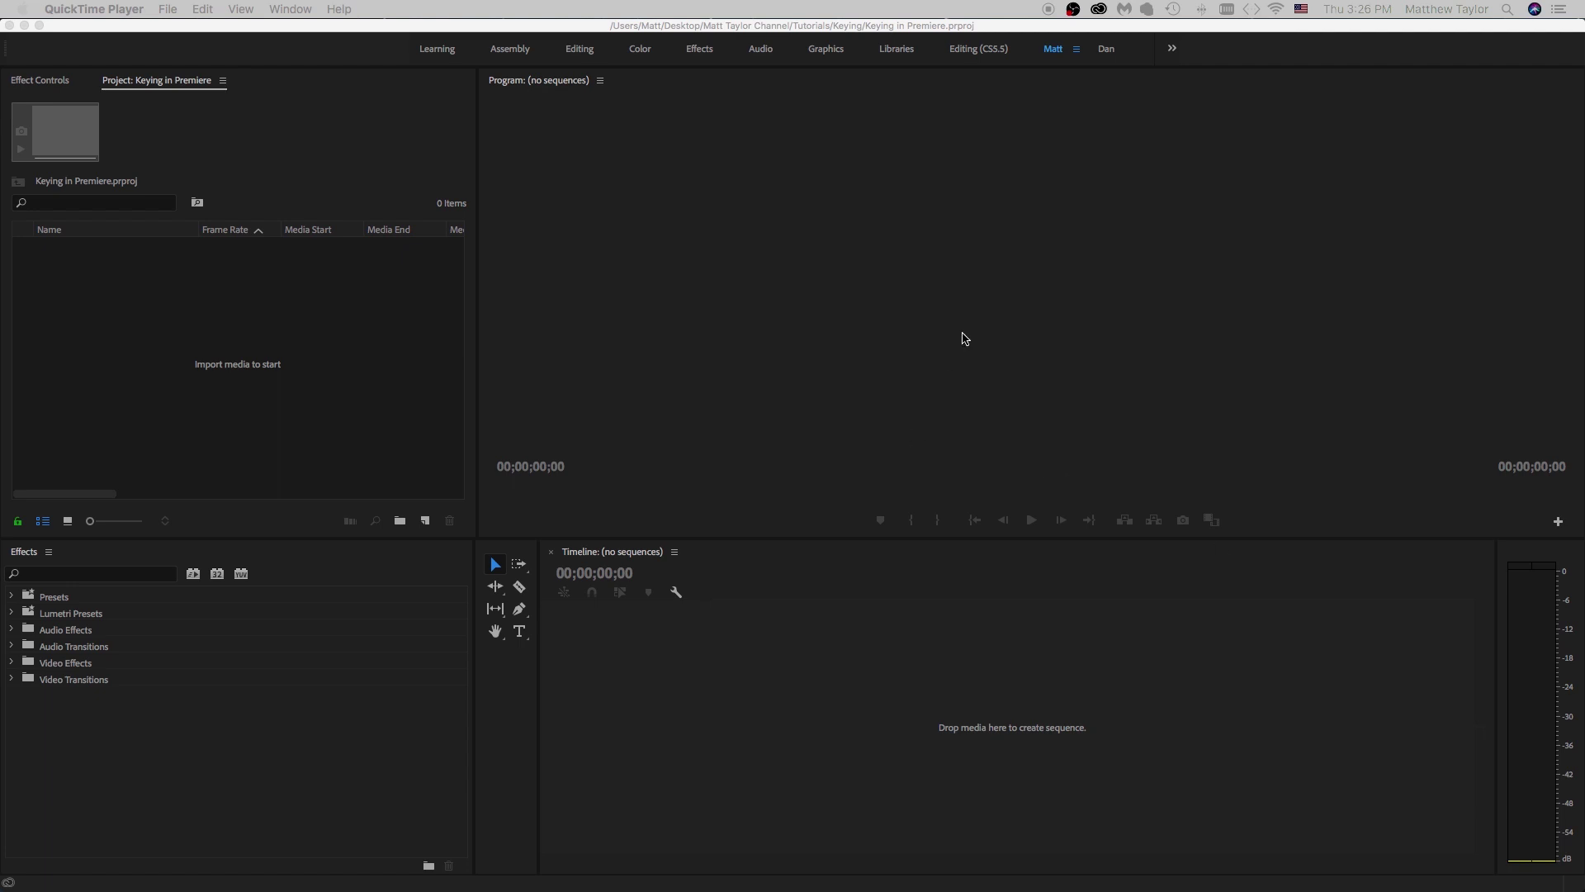
# Import Matt_greenscreen.mp4 from the Keying folder into the Project panel.
pyautogui.click(843, 336)
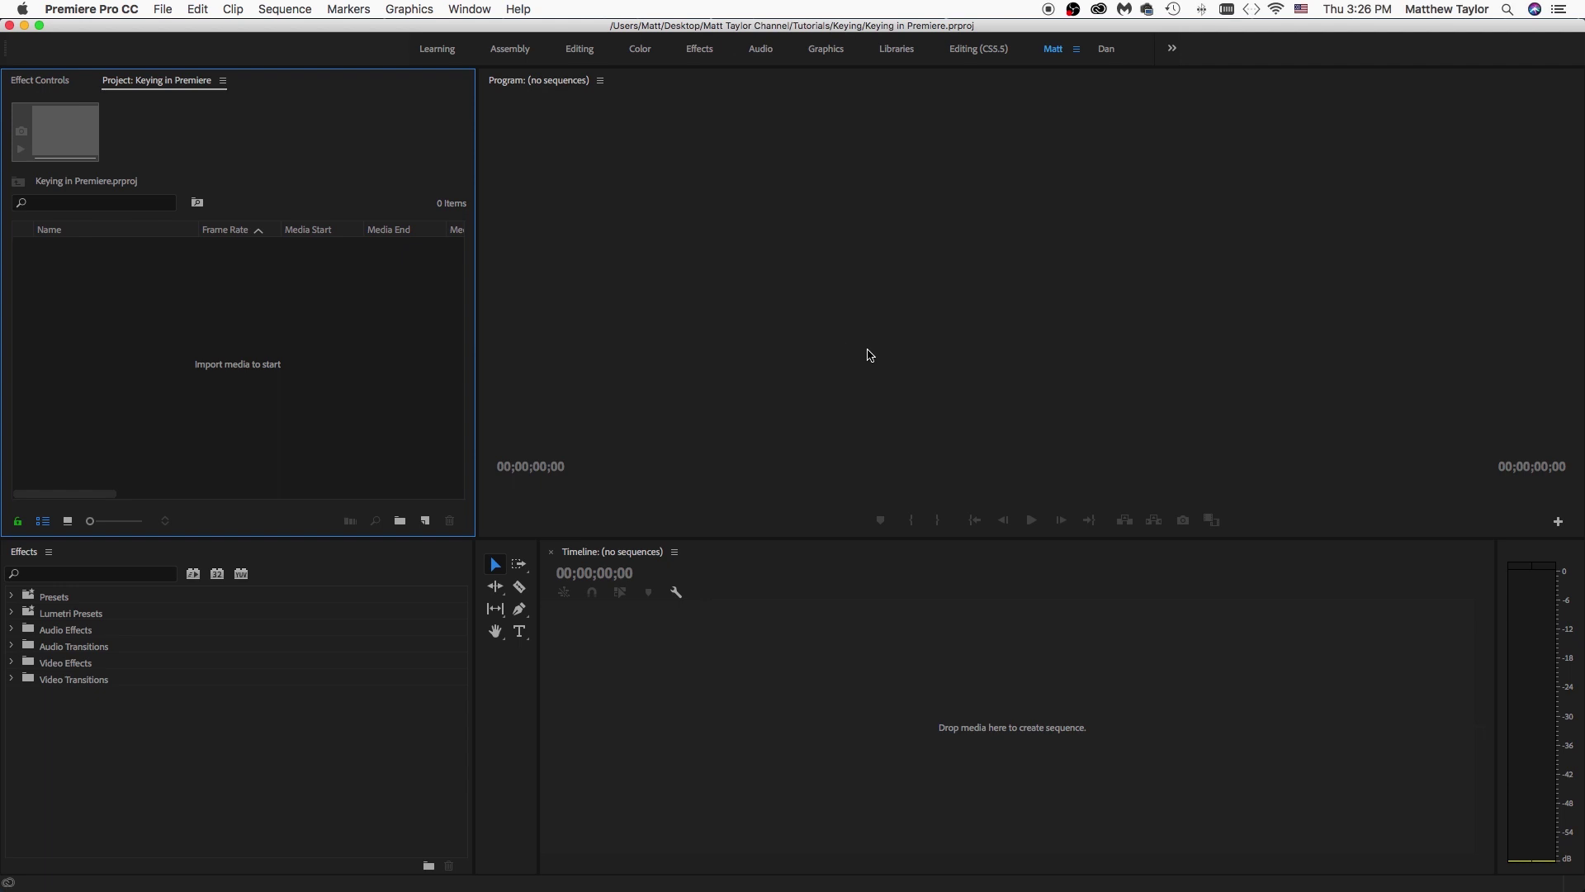
pyautogui.click(870, 352)
pyautogui.press('super+Tab')
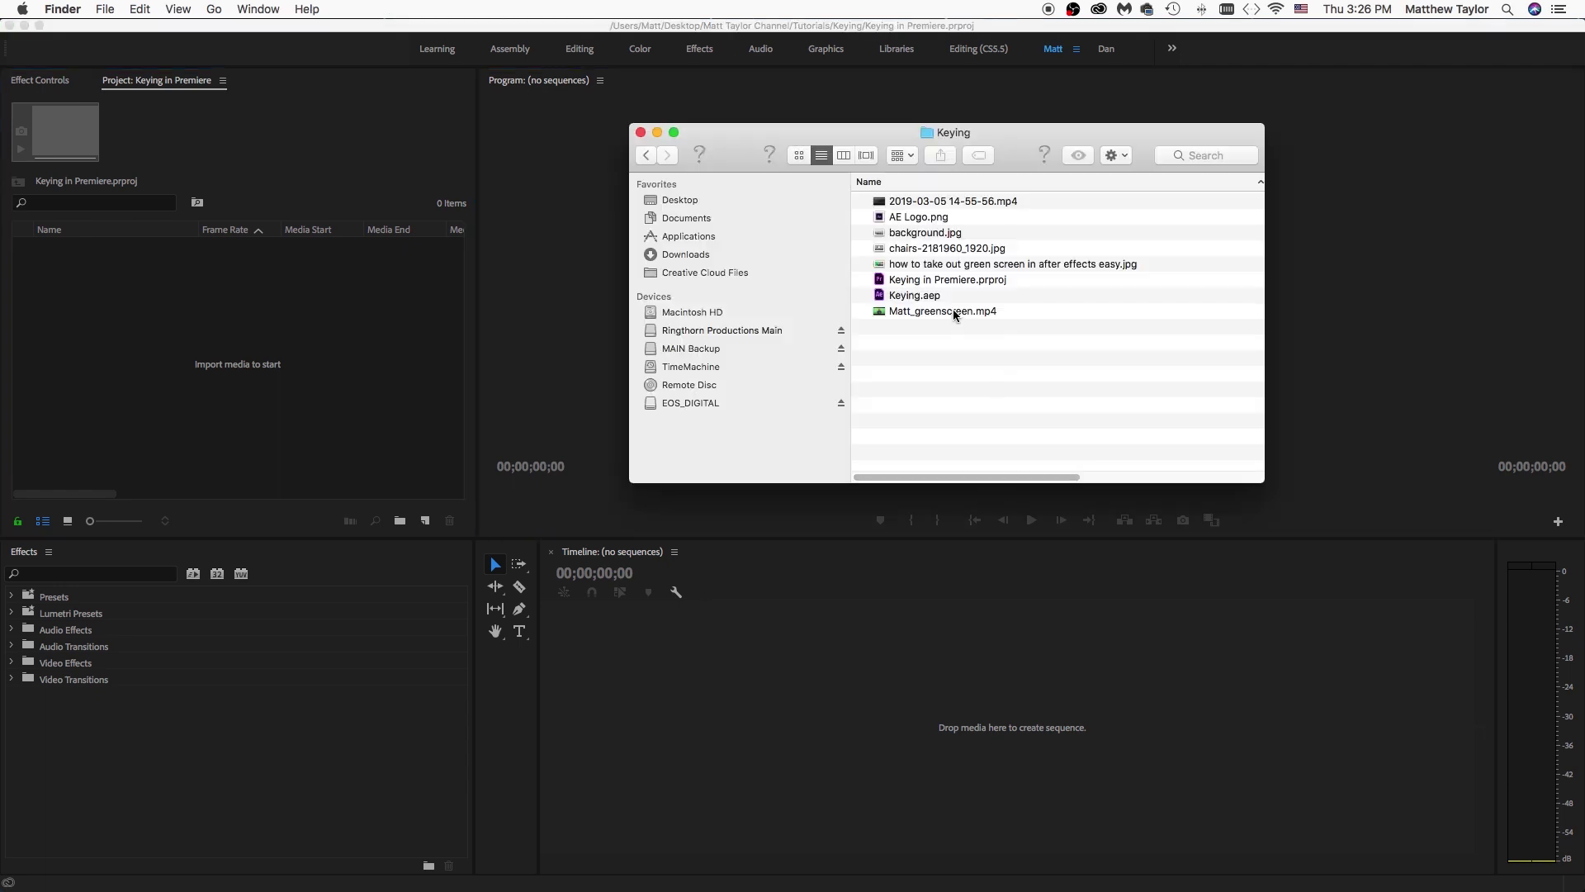
pyautogui.moveTo(950, 312); pyautogui.dragTo(267, 319)
# Import background.jpg from the Keying folder into the Project panel.
pyautogui.click(282, 330)
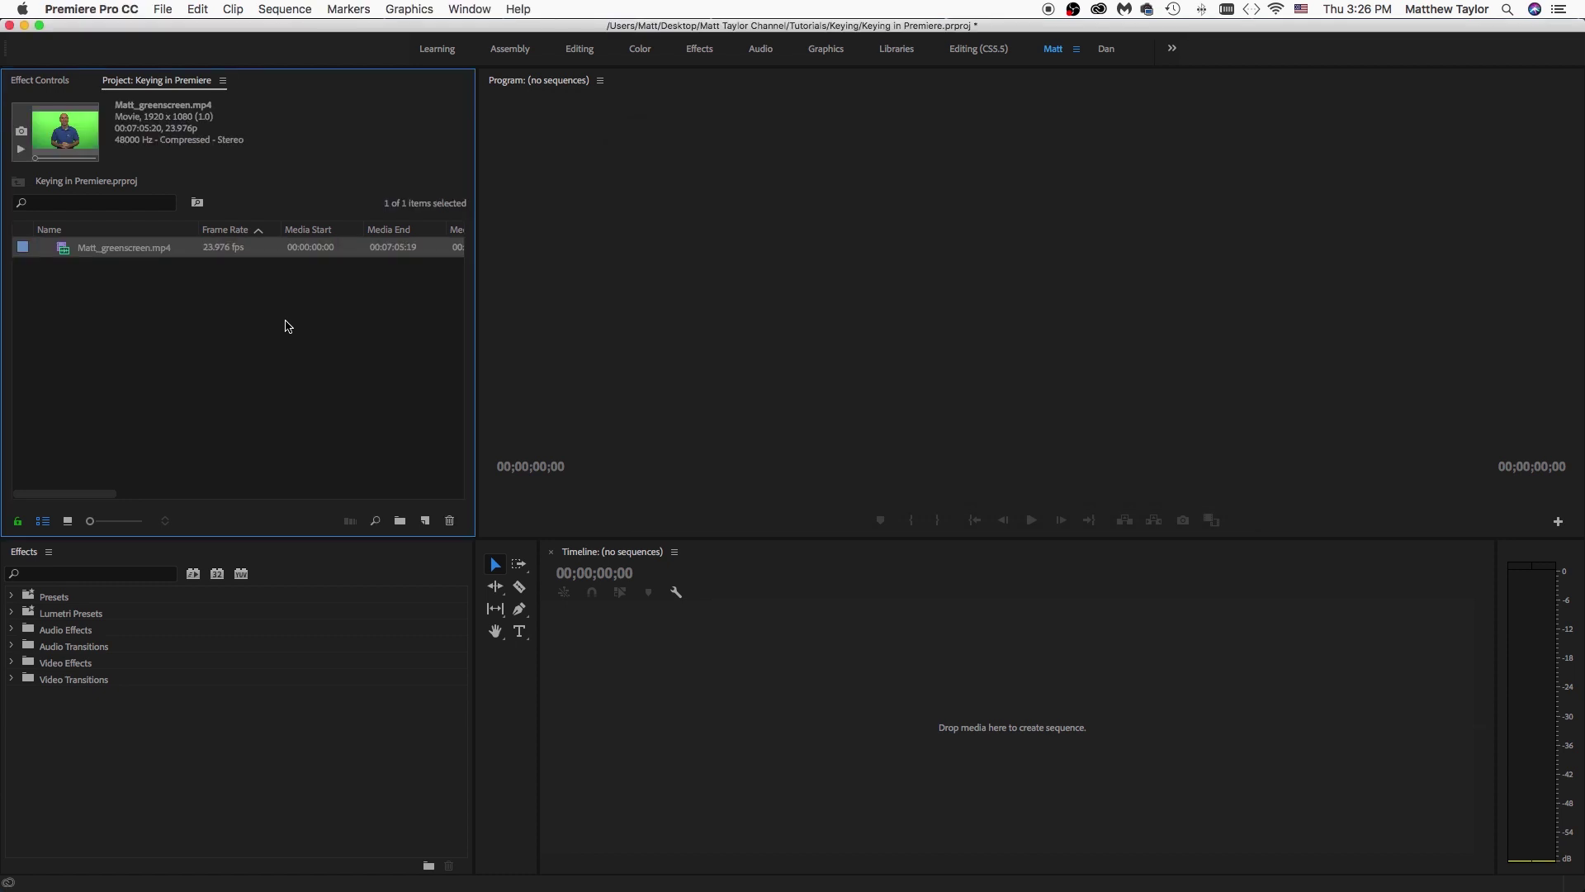
pyautogui.click(164, 9)
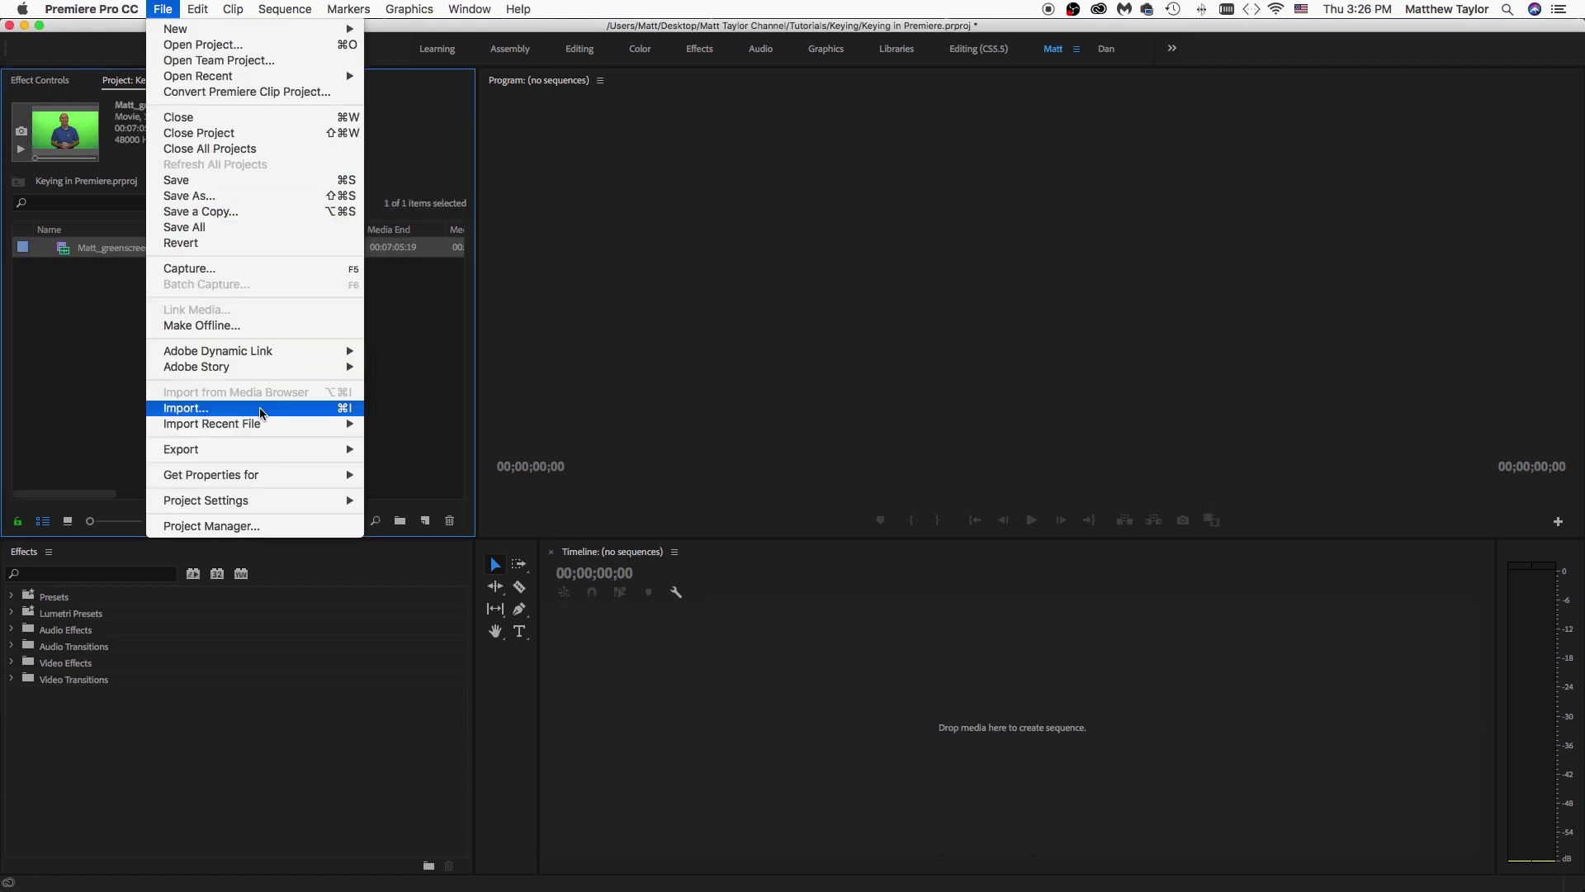
pyautogui.click(102, 344)
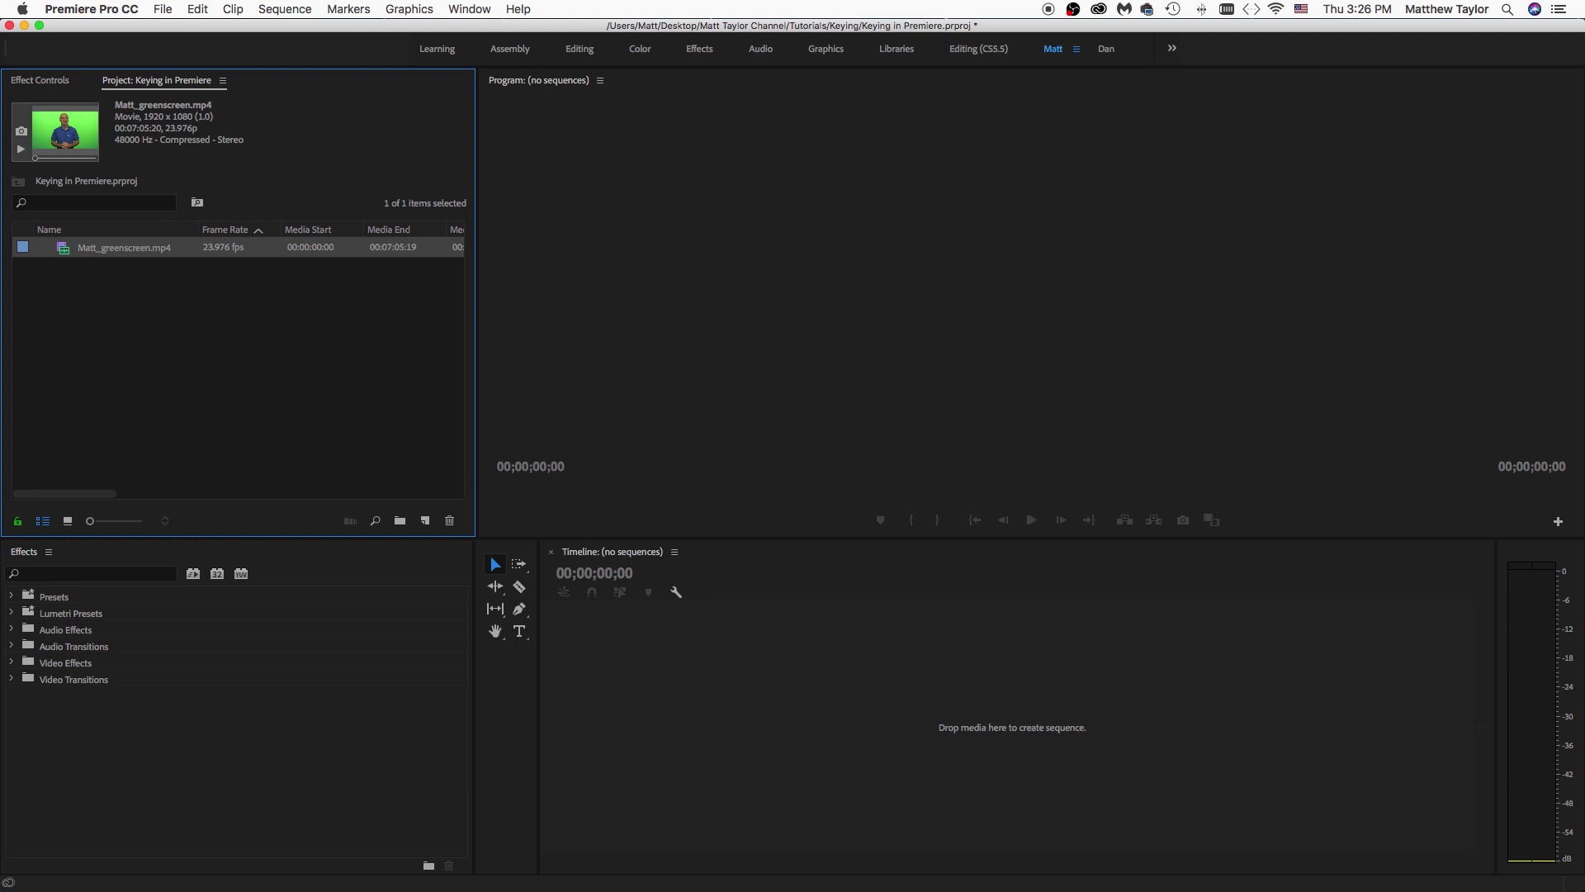
pyautogui.press('super+Tab')
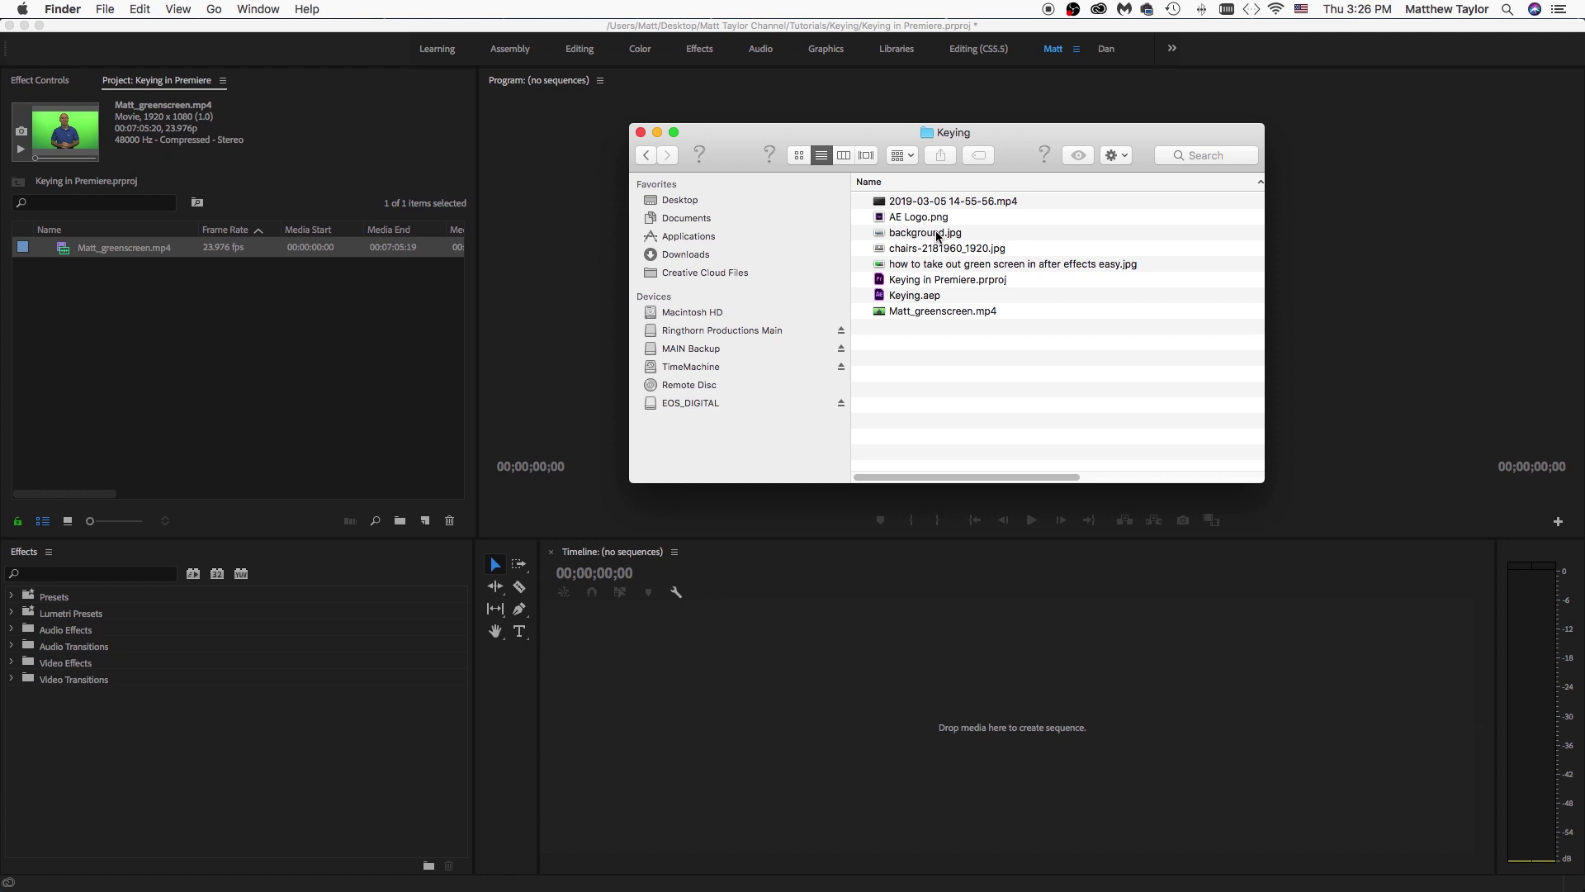
pyautogui.moveTo(938, 237); pyautogui.dragTo(281, 335)
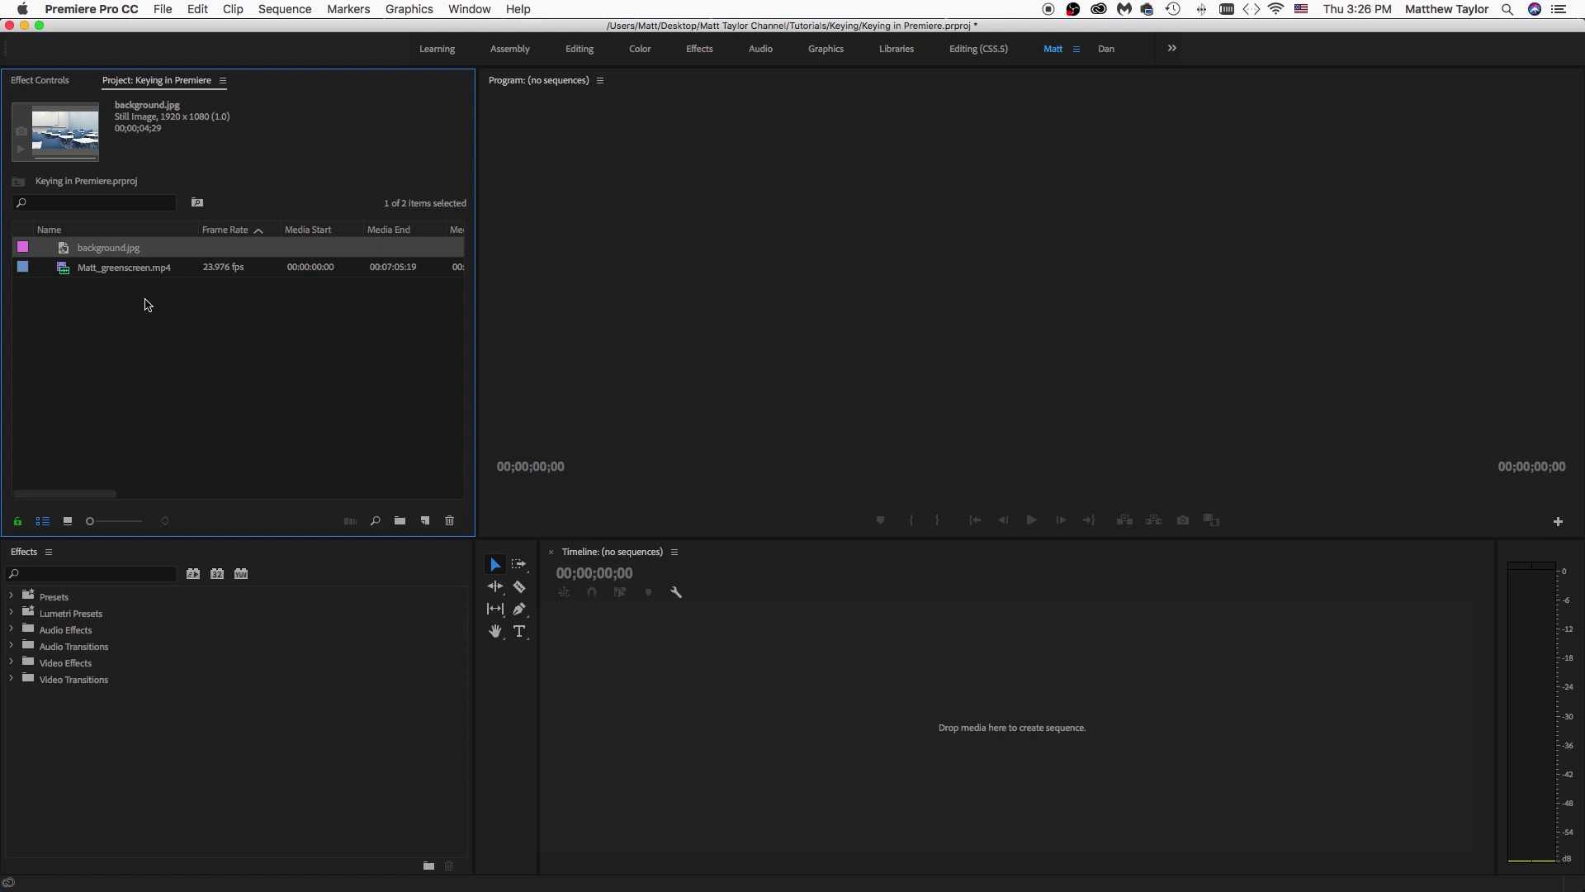
# Create a new Matt_greenscreen sequence from the Matt_greenscreen.mp4 clip.
pyautogui.click(132, 269)
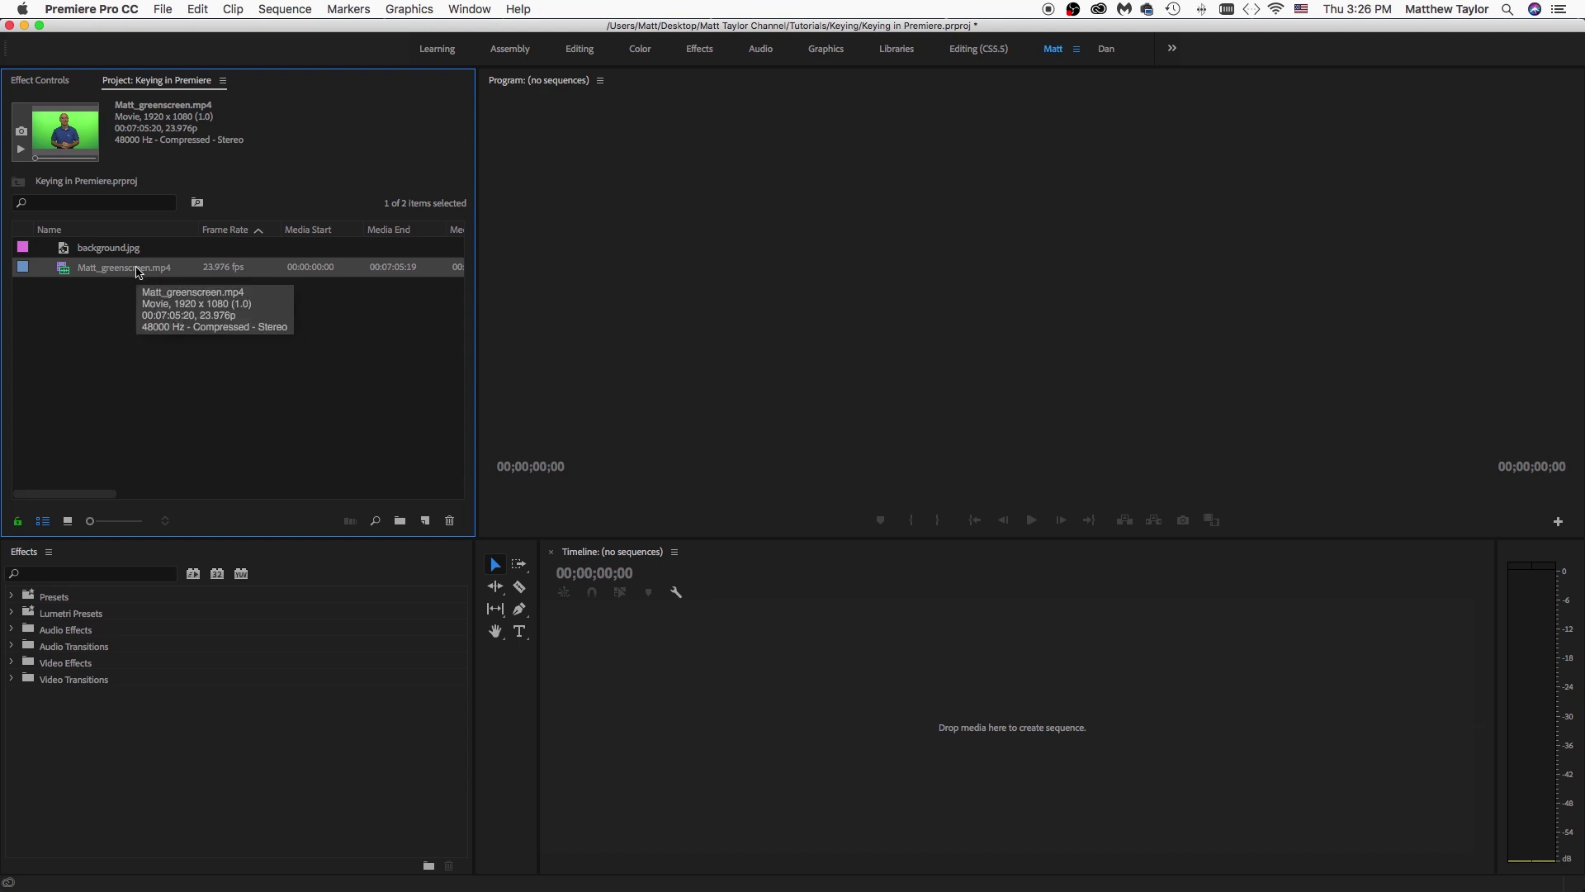
pyautogui.rightClick(138, 273)
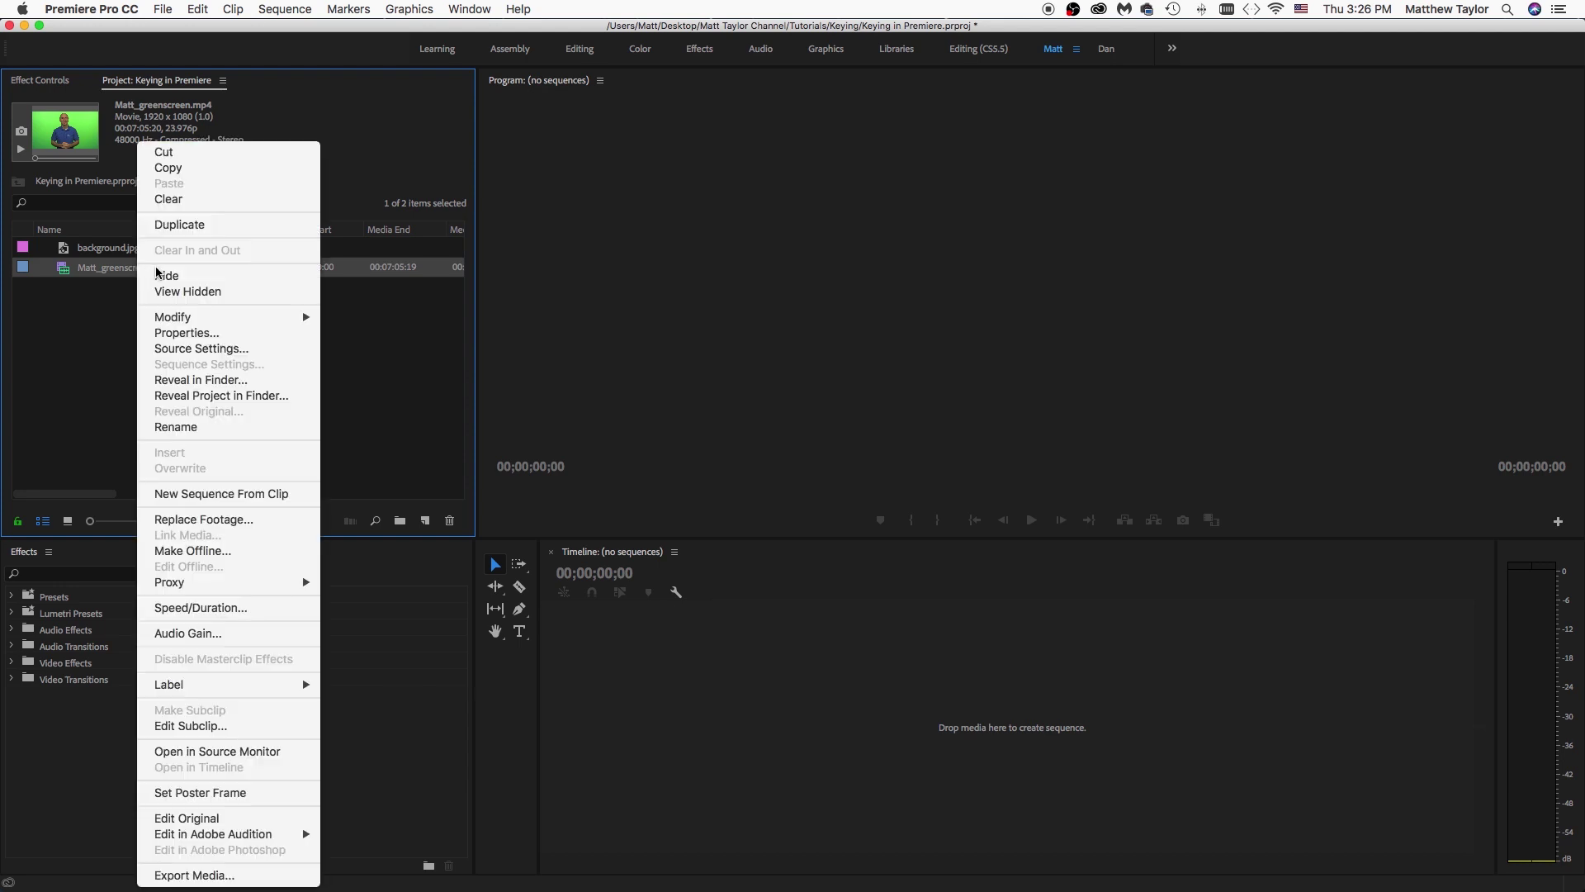
pyautogui.click(258, 496)
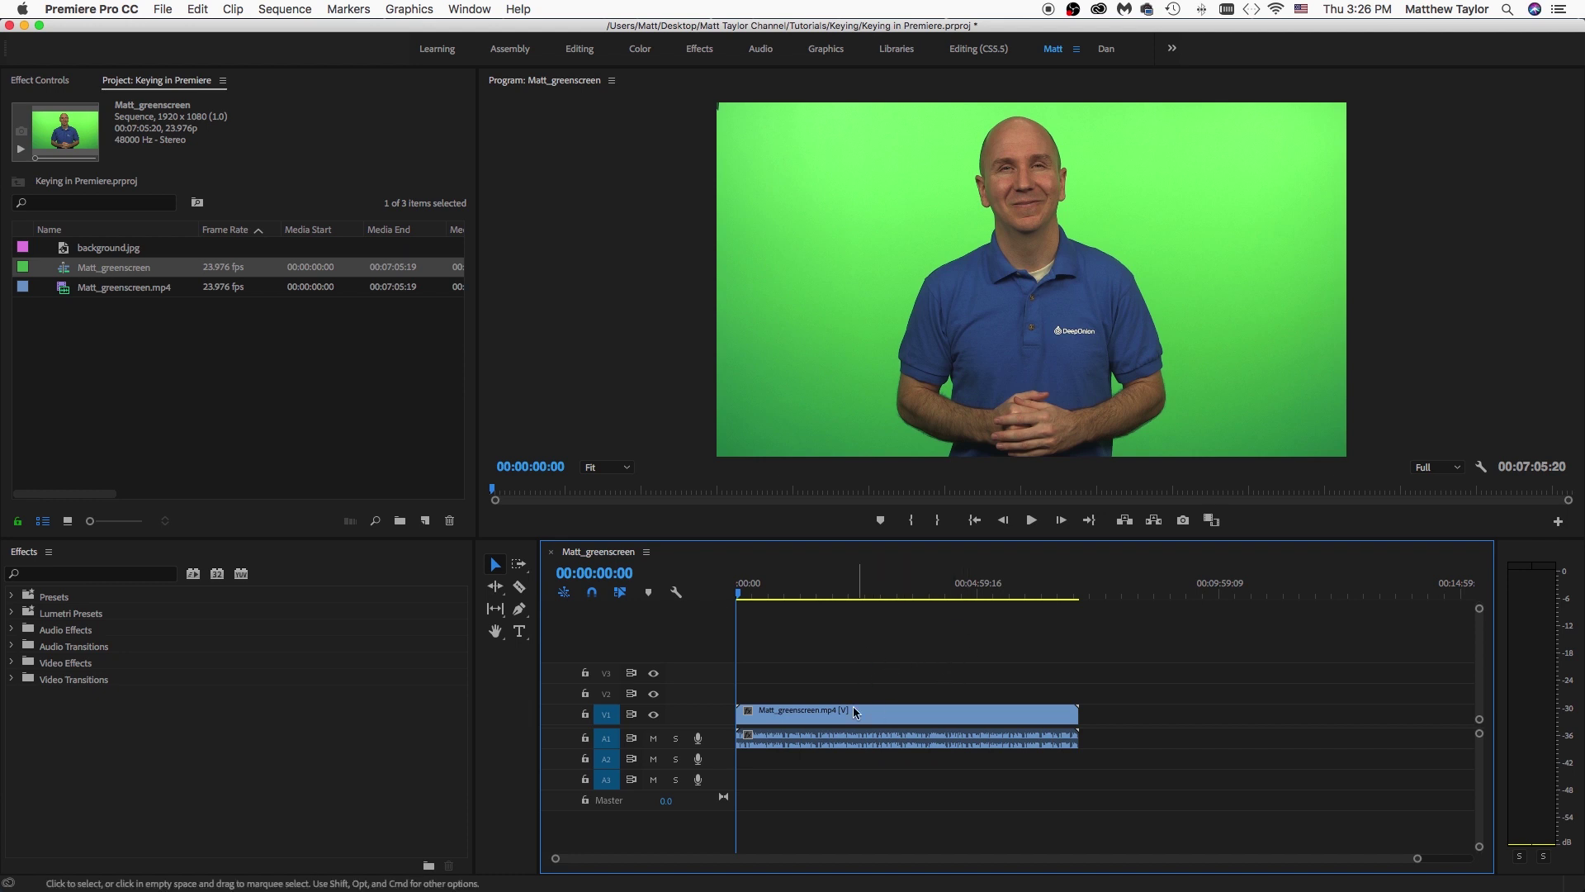
# Move the green-screen clip up to V2 and place background.jpg on V1 beneath it.
pyautogui.click(856, 711)
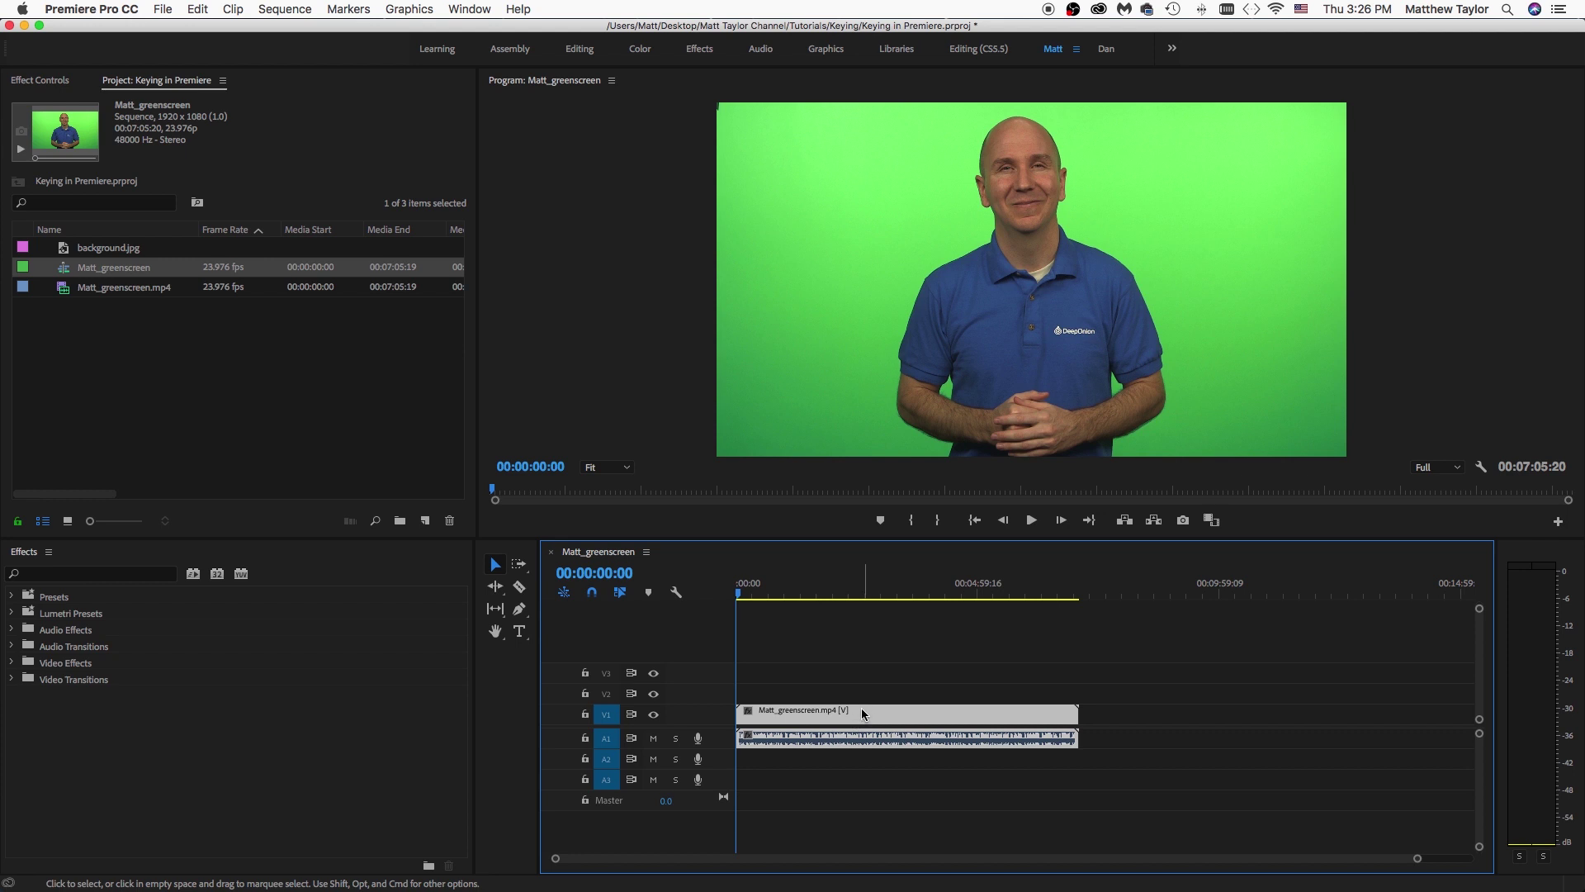
pyautogui.moveTo(860, 707); pyautogui.dragTo(864, 694)
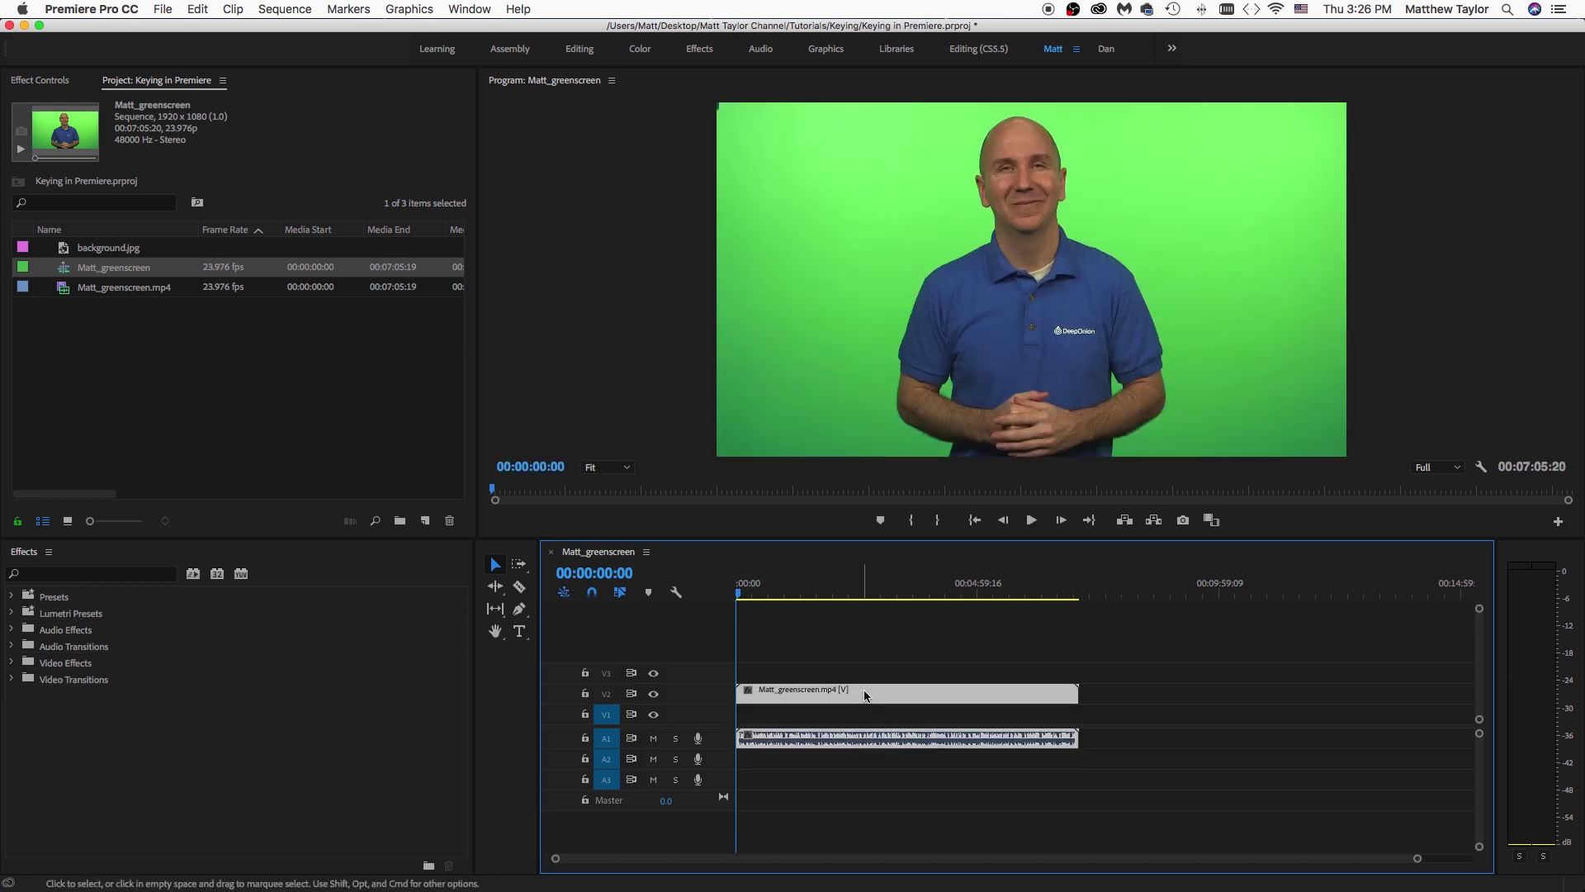
pyautogui.click(130, 250)
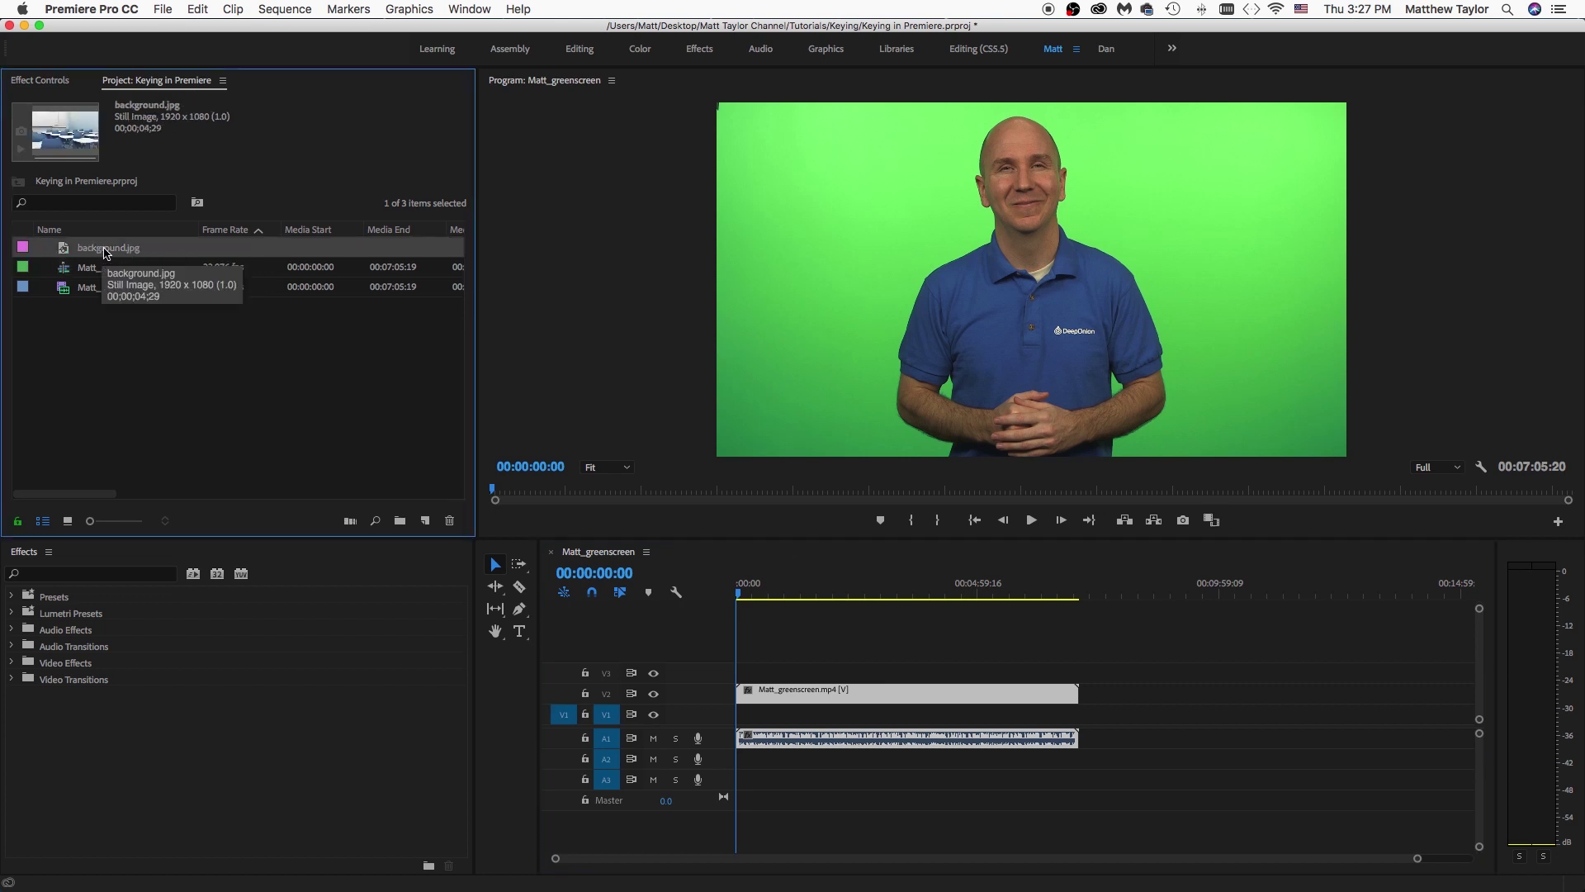
pyautogui.moveTo(103, 253); pyautogui.dragTo(743, 715)
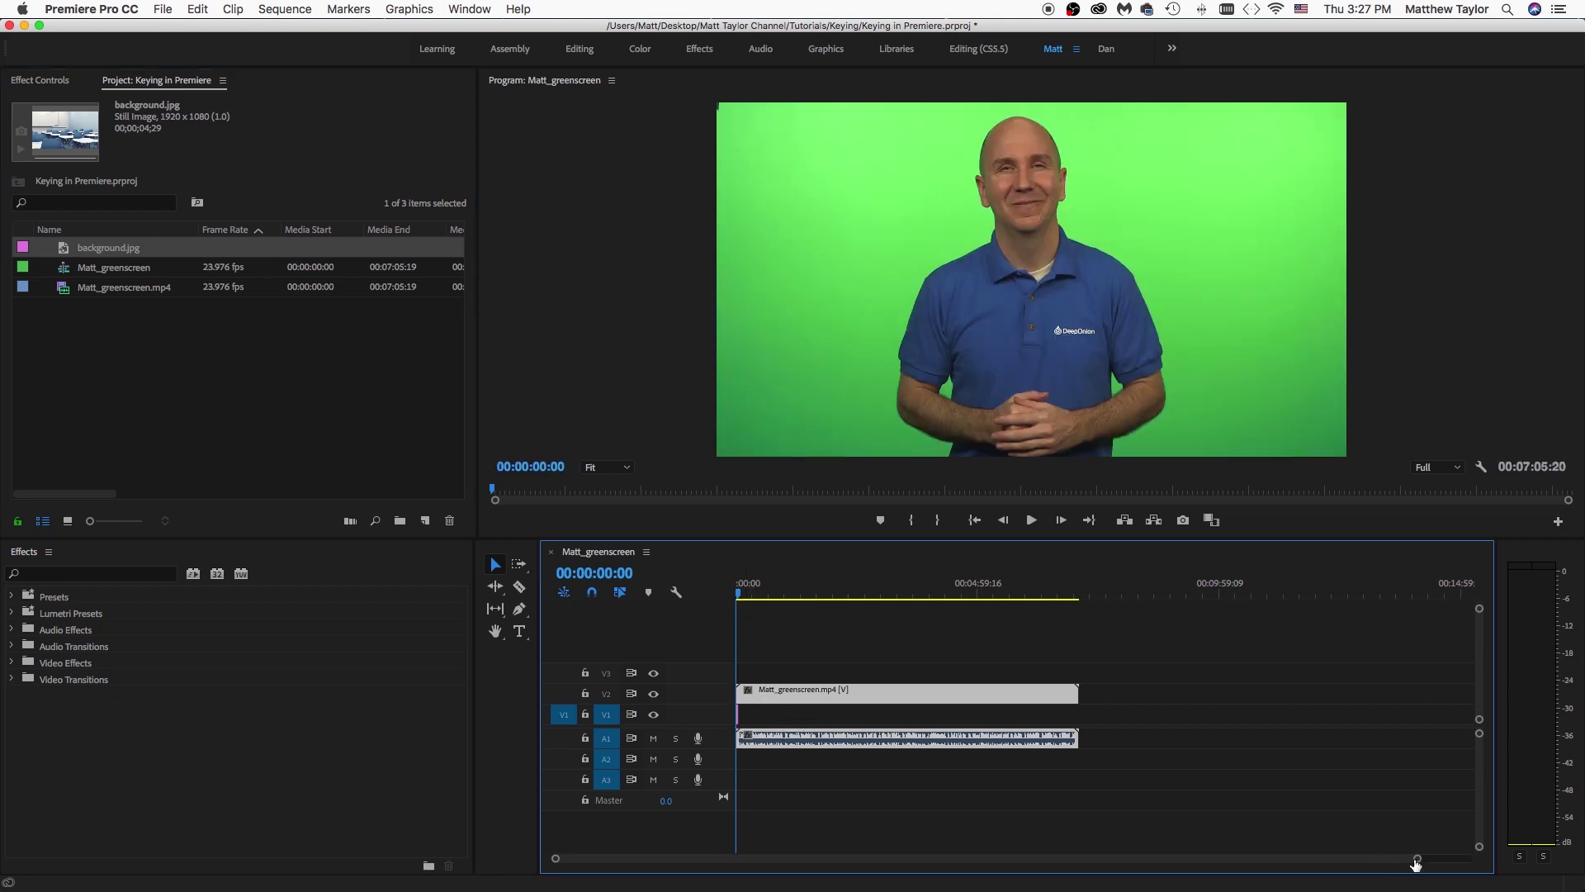
# Stretch background.jpg to the green-screen clip's full 00:07:05:20 length.
pyautogui.moveTo(1417, 858); pyautogui.dragTo(874, 860)
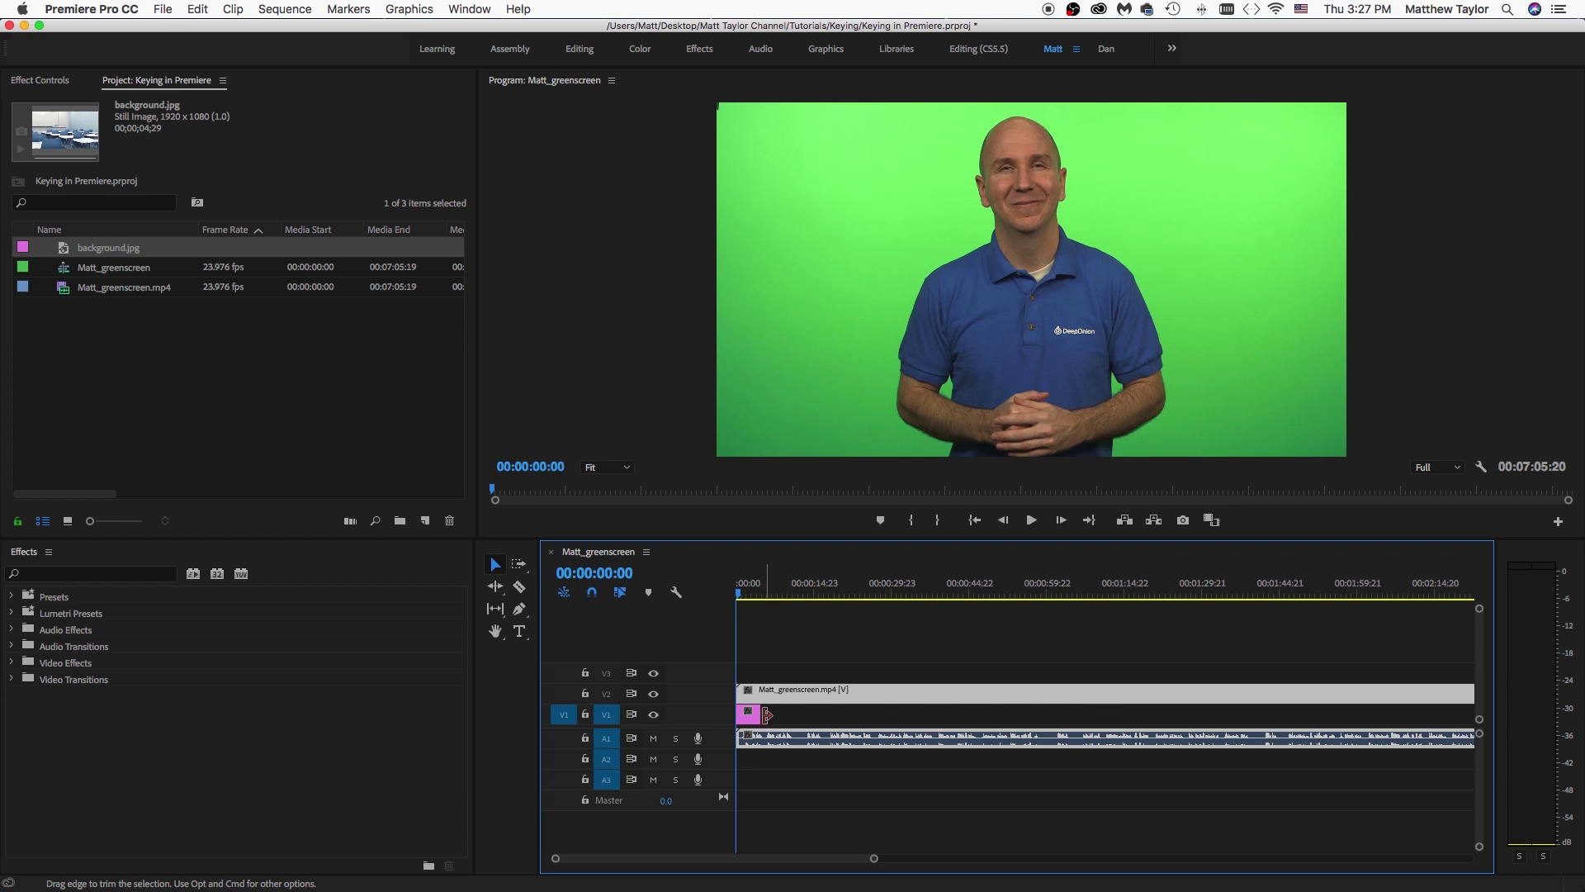
pyautogui.moveTo(771, 714); pyautogui.dragTo(1016, 732)
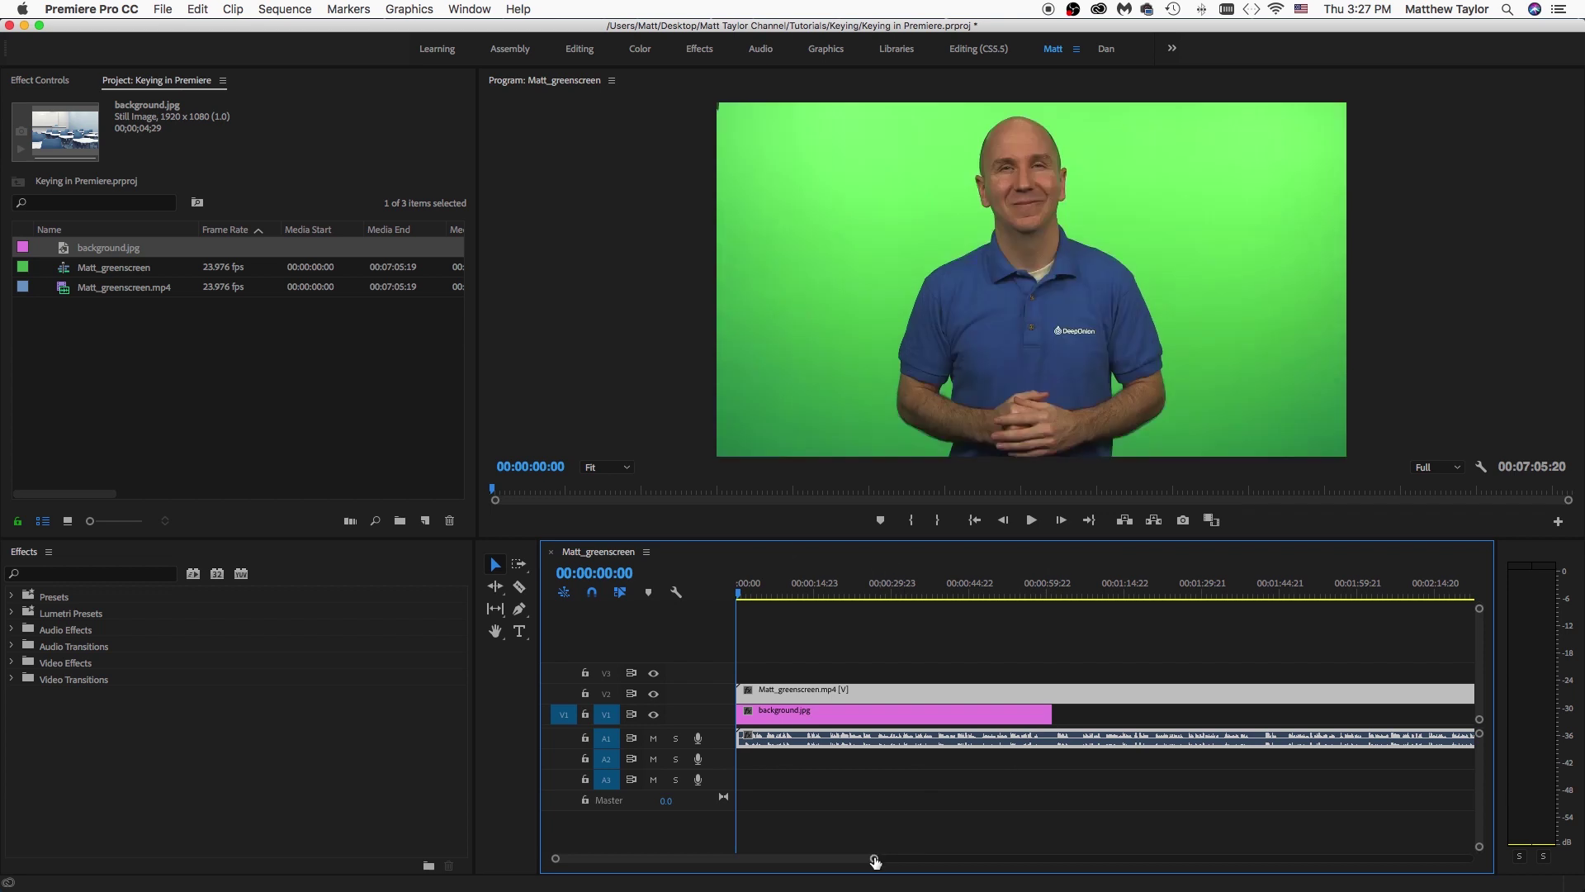
pyautogui.moveTo(874, 858); pyautogui.dragTo(1303, 815)
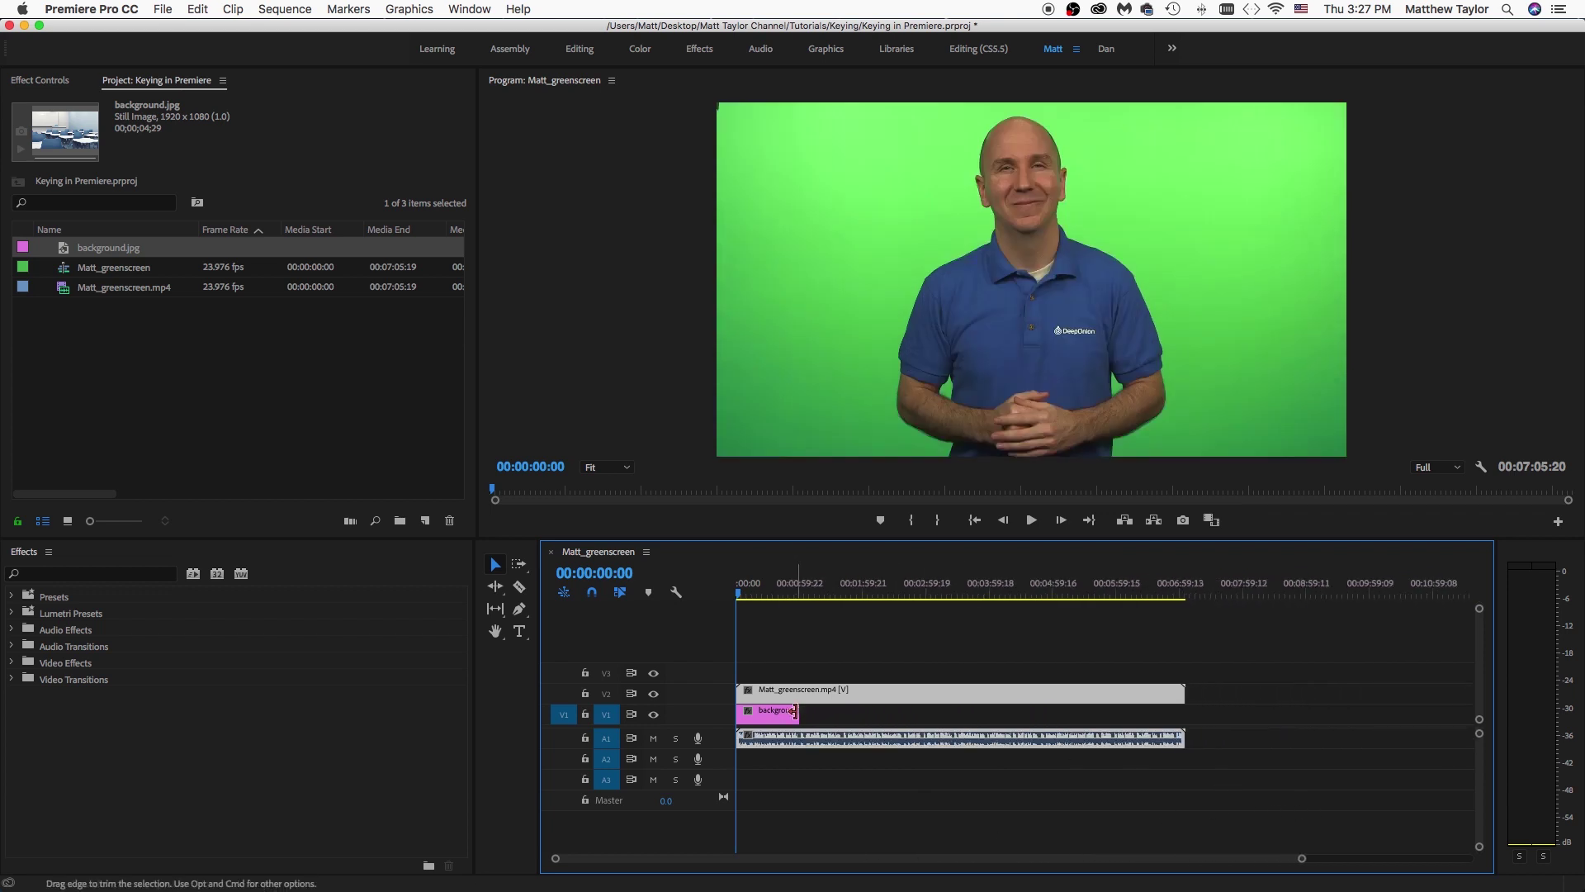
pyautogui.moveTo(798, 714); pyautogui.dragTo(1185, 694)
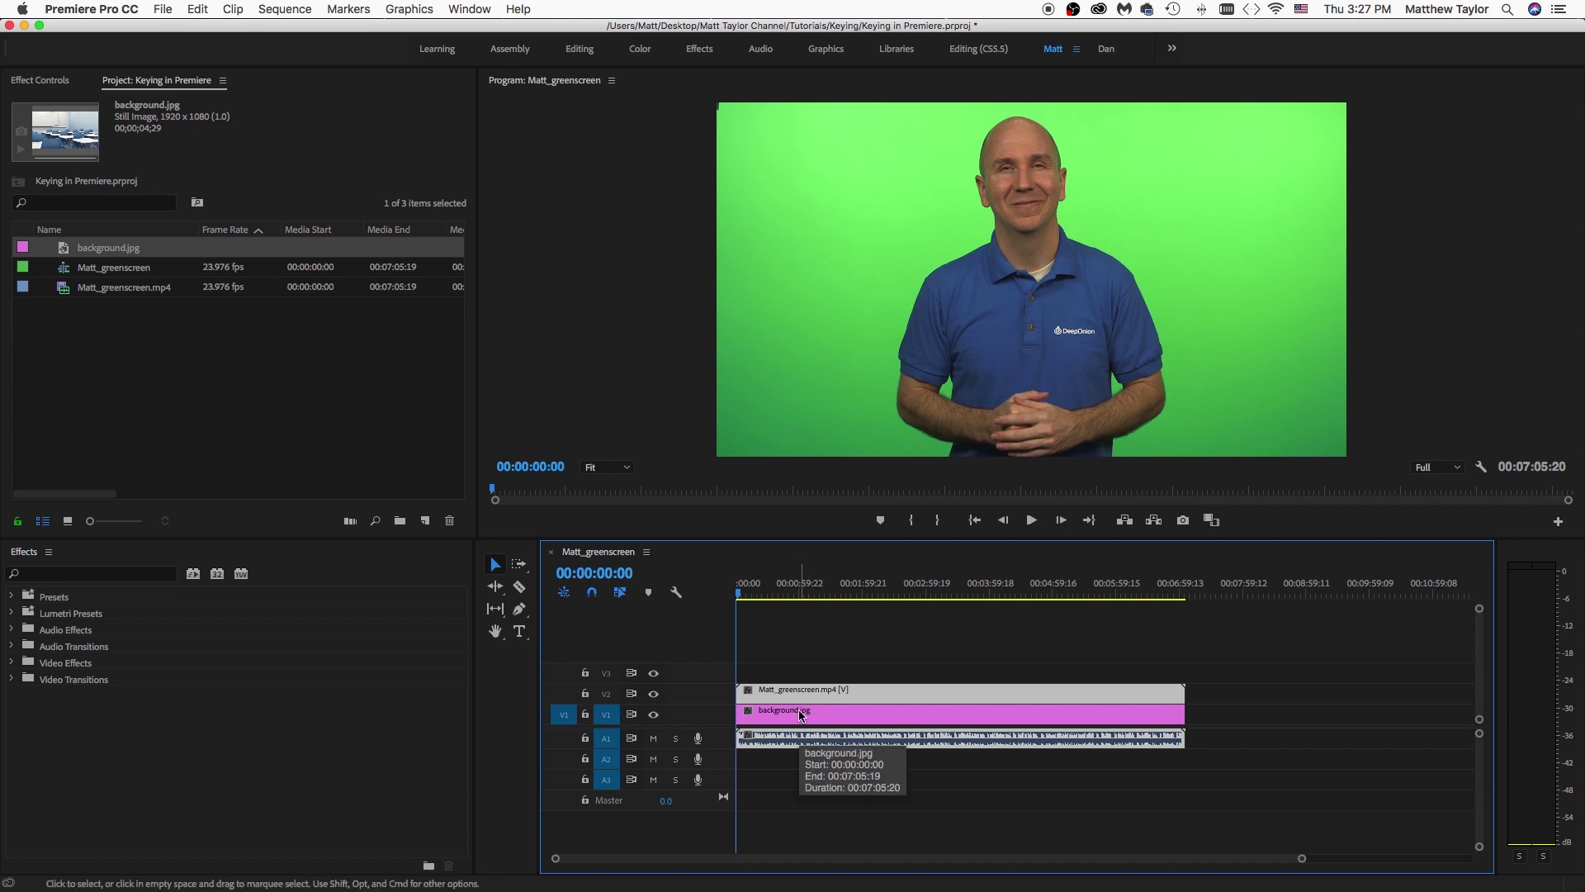
# Search the Effects panel for 'key' and apply Ultra Key to the V2 Matt_greenscreen.mp4 clip.
pyautogui.click(881, 675)
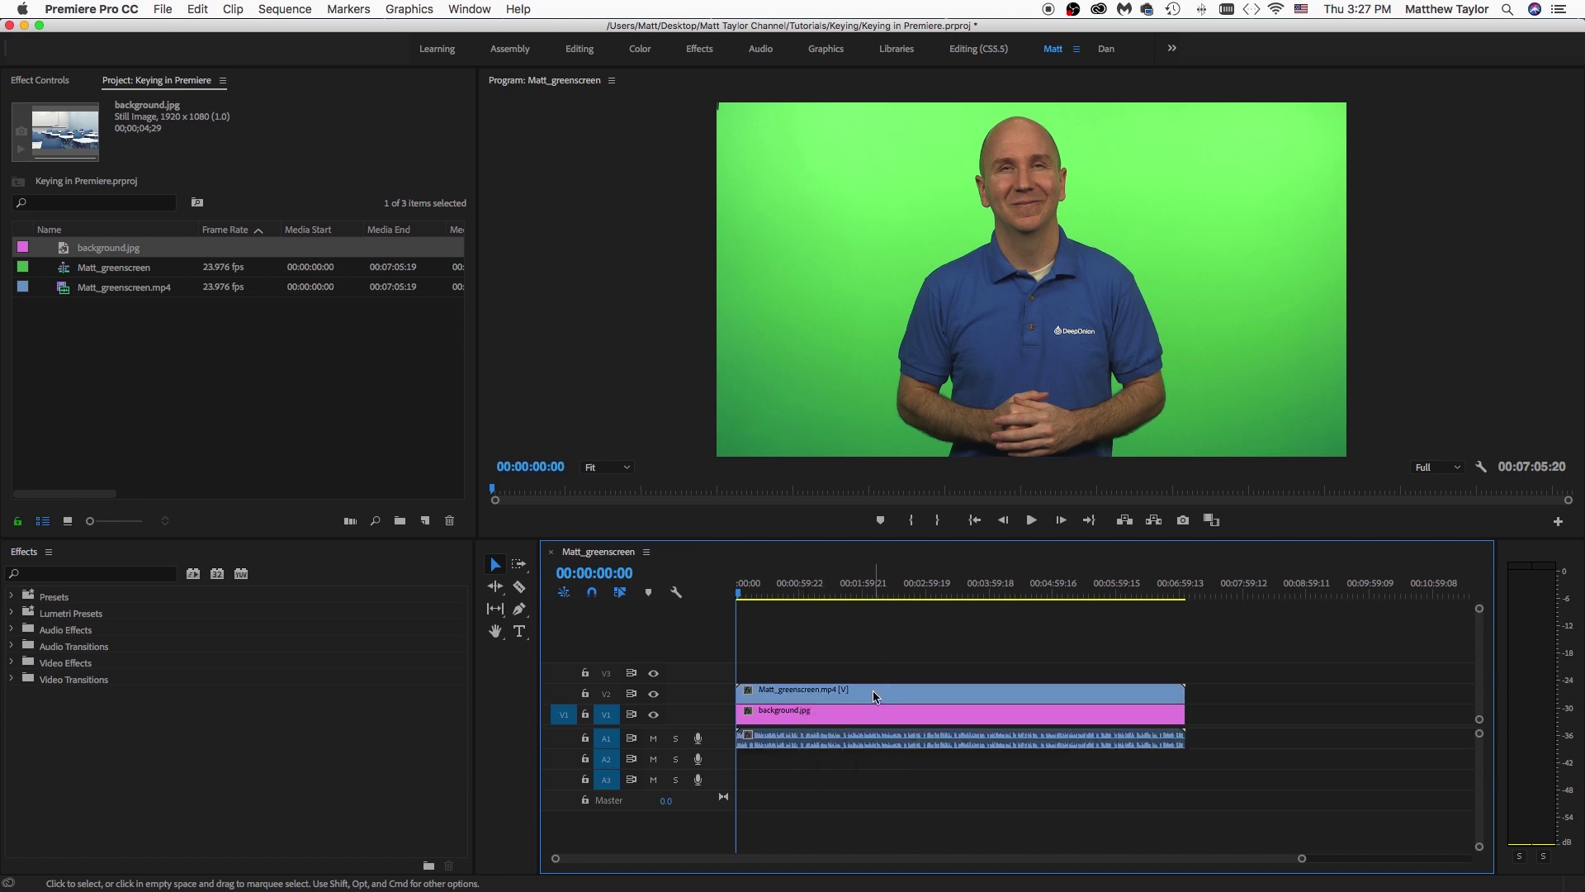
pyautogui.click(873, 692)
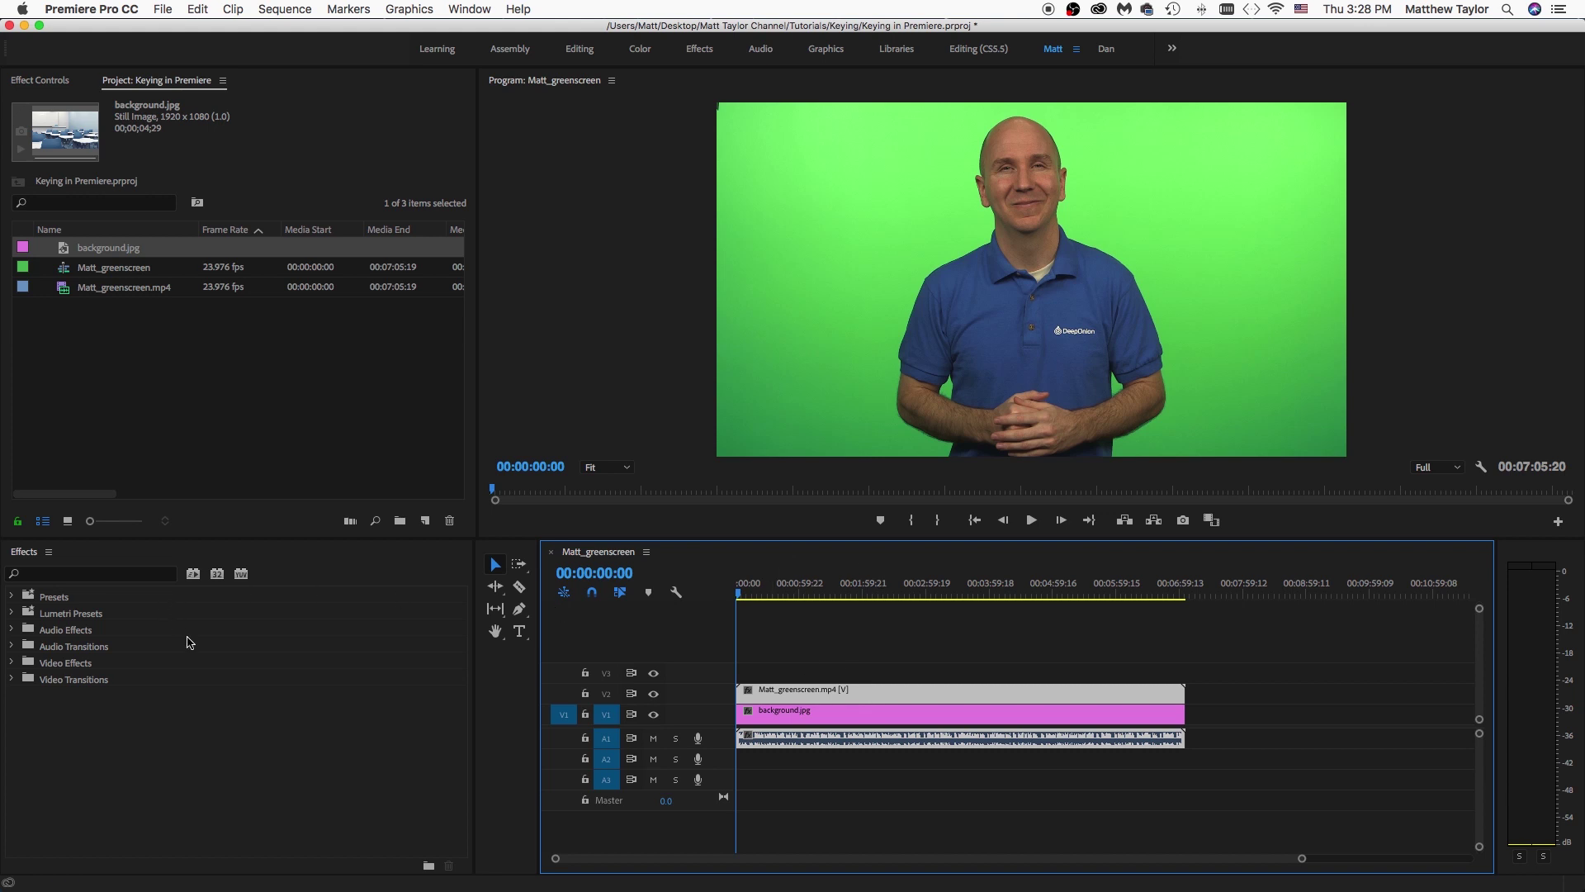
pyautogui.click(85, 574)
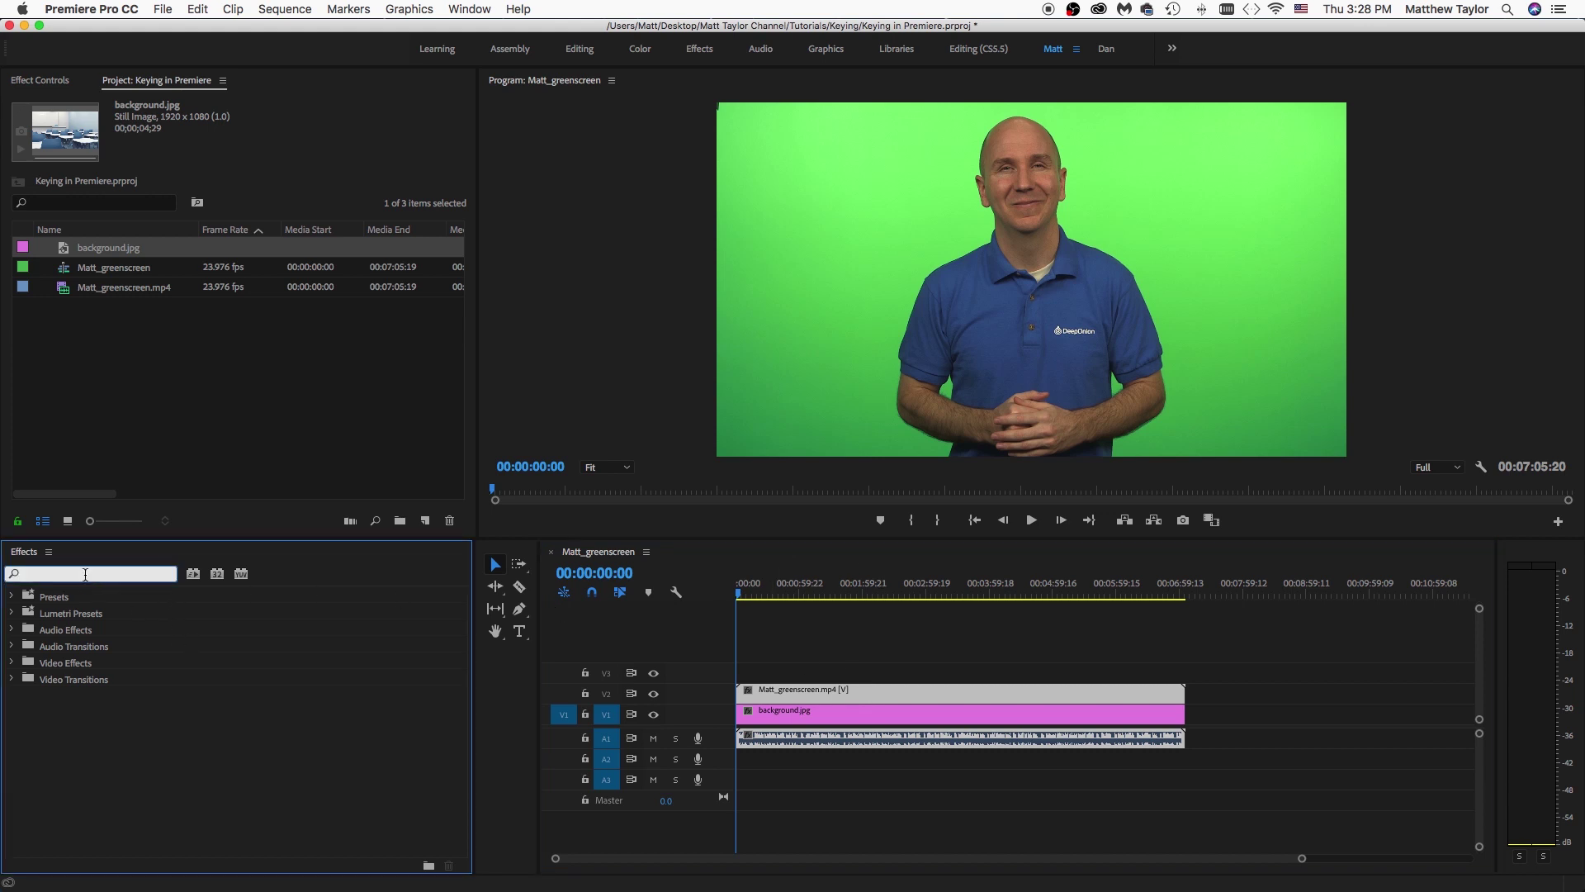
pyautogui.write('ult')
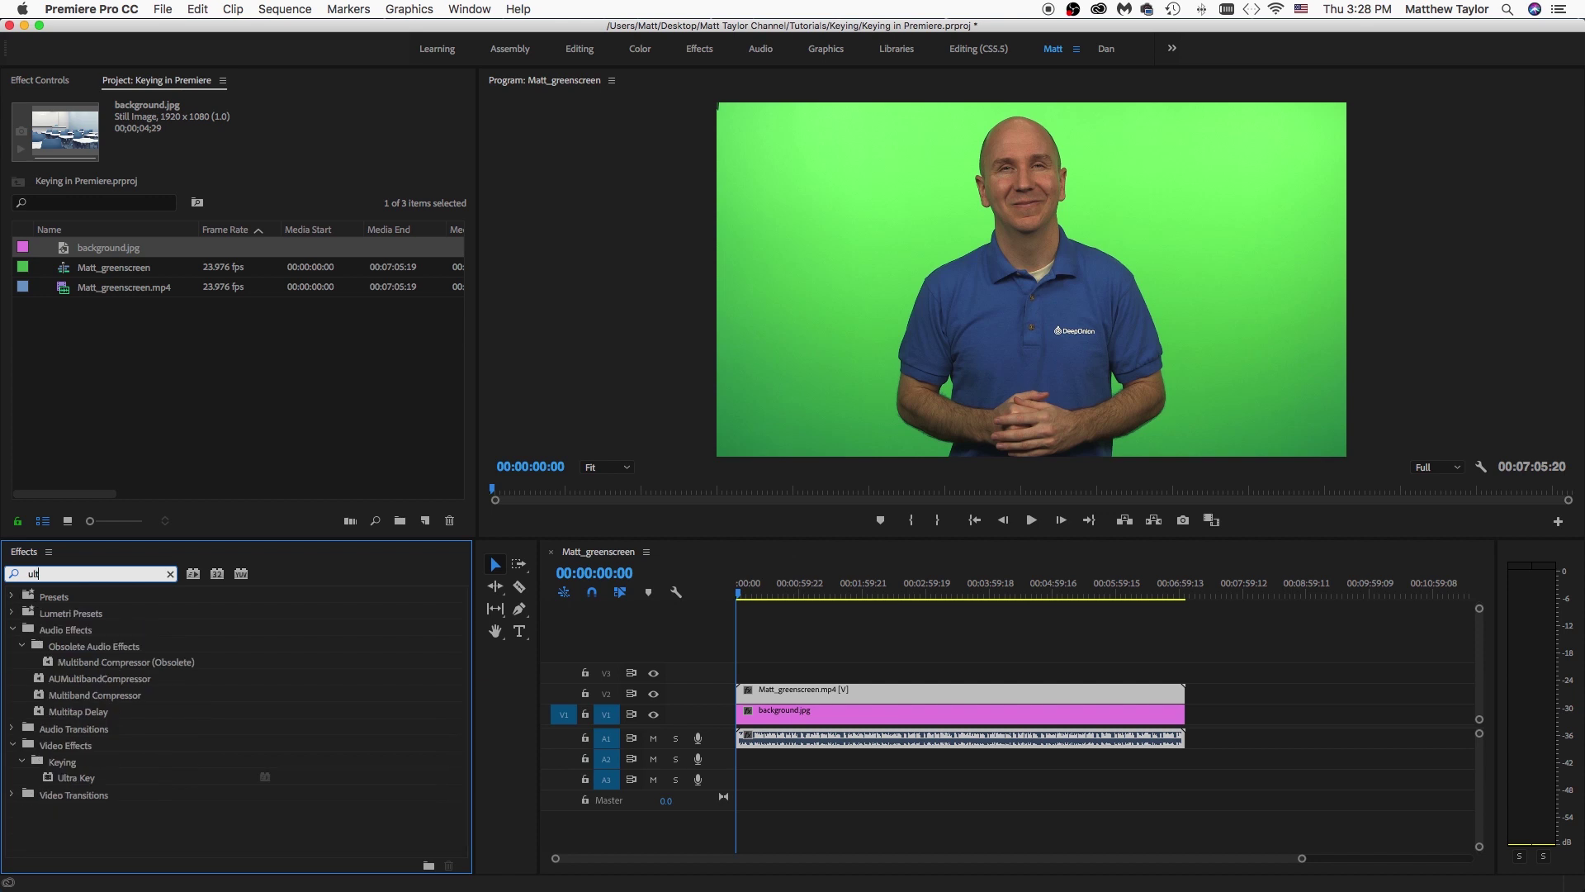
pyautogui.press('BackSpace')
pyautogui.press('BackSpace')
pyautogui.press('BackSpace')
pyautogui.write('key')
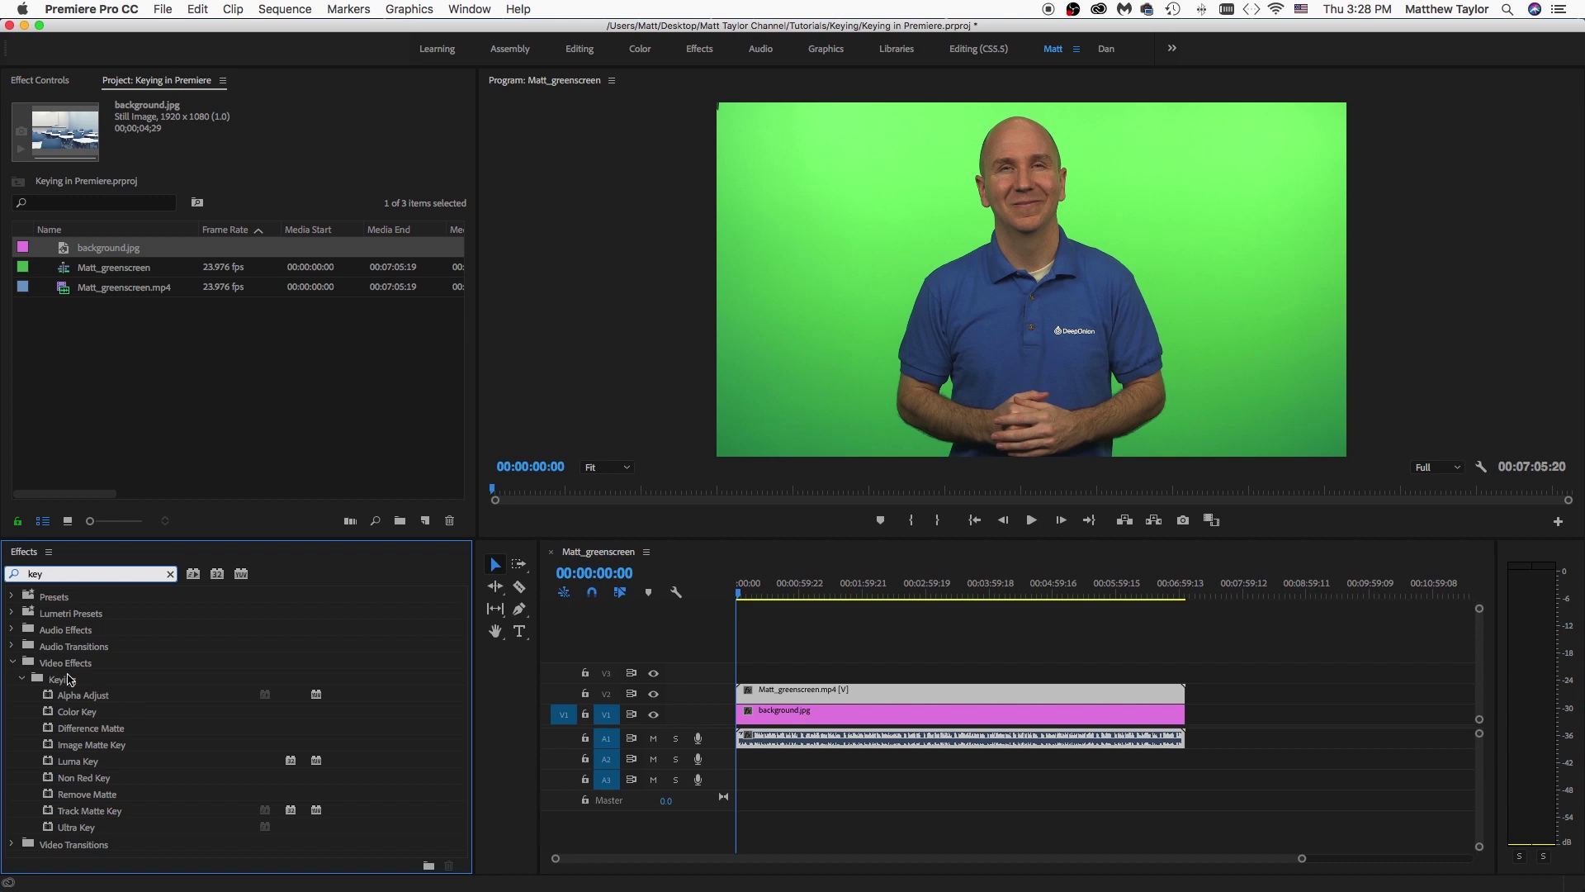
pyautogui.click(49, 827)
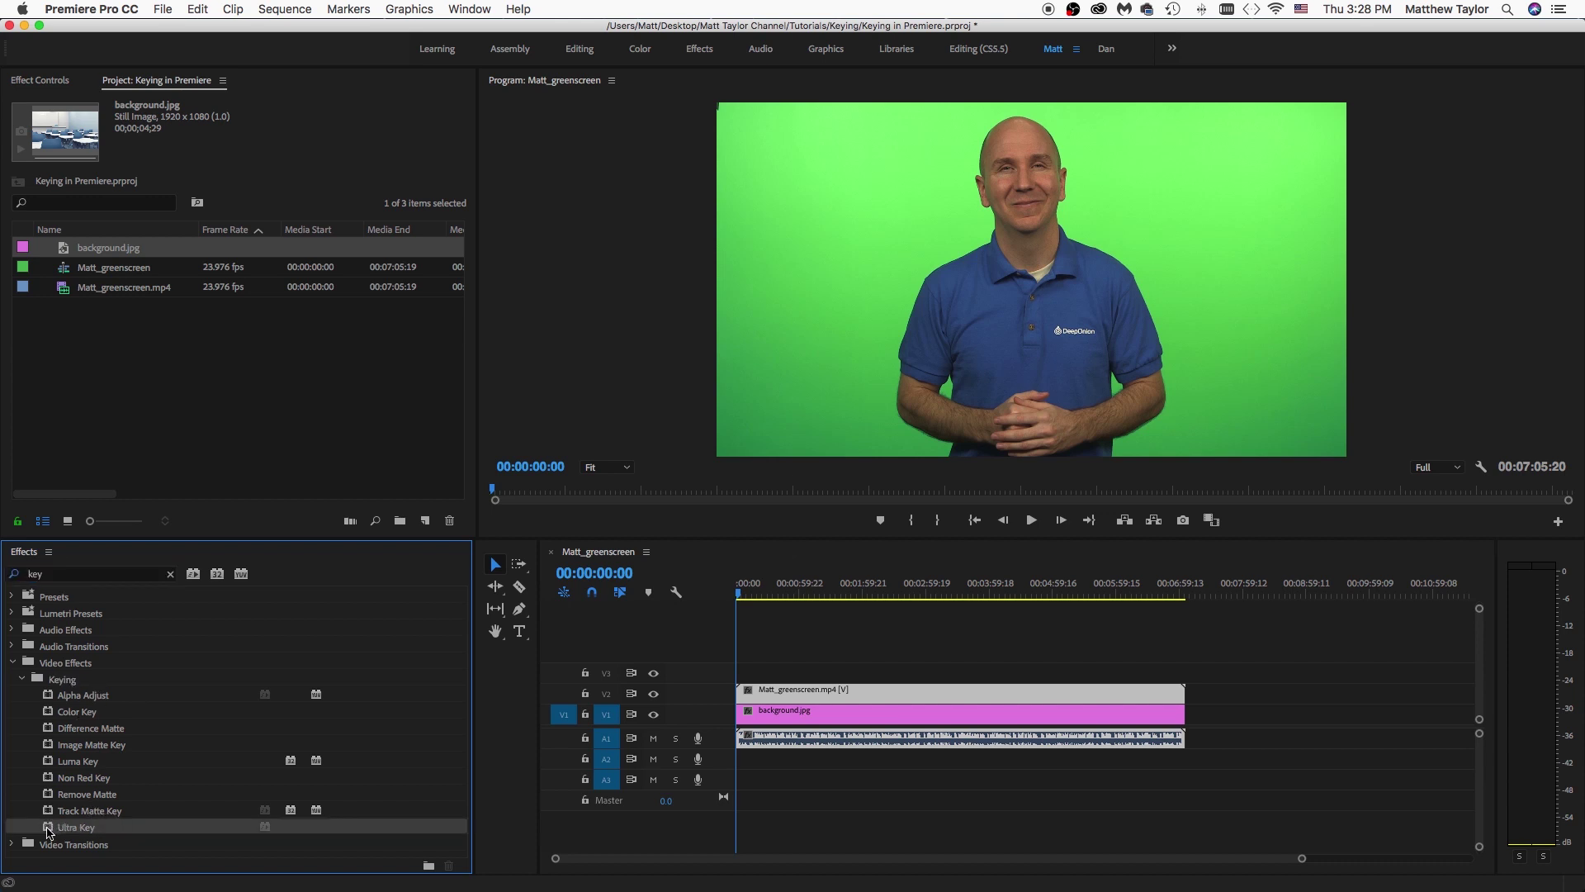
pyautogui.moveTo(49, 829); pyautogui.dragTo(888, 694)
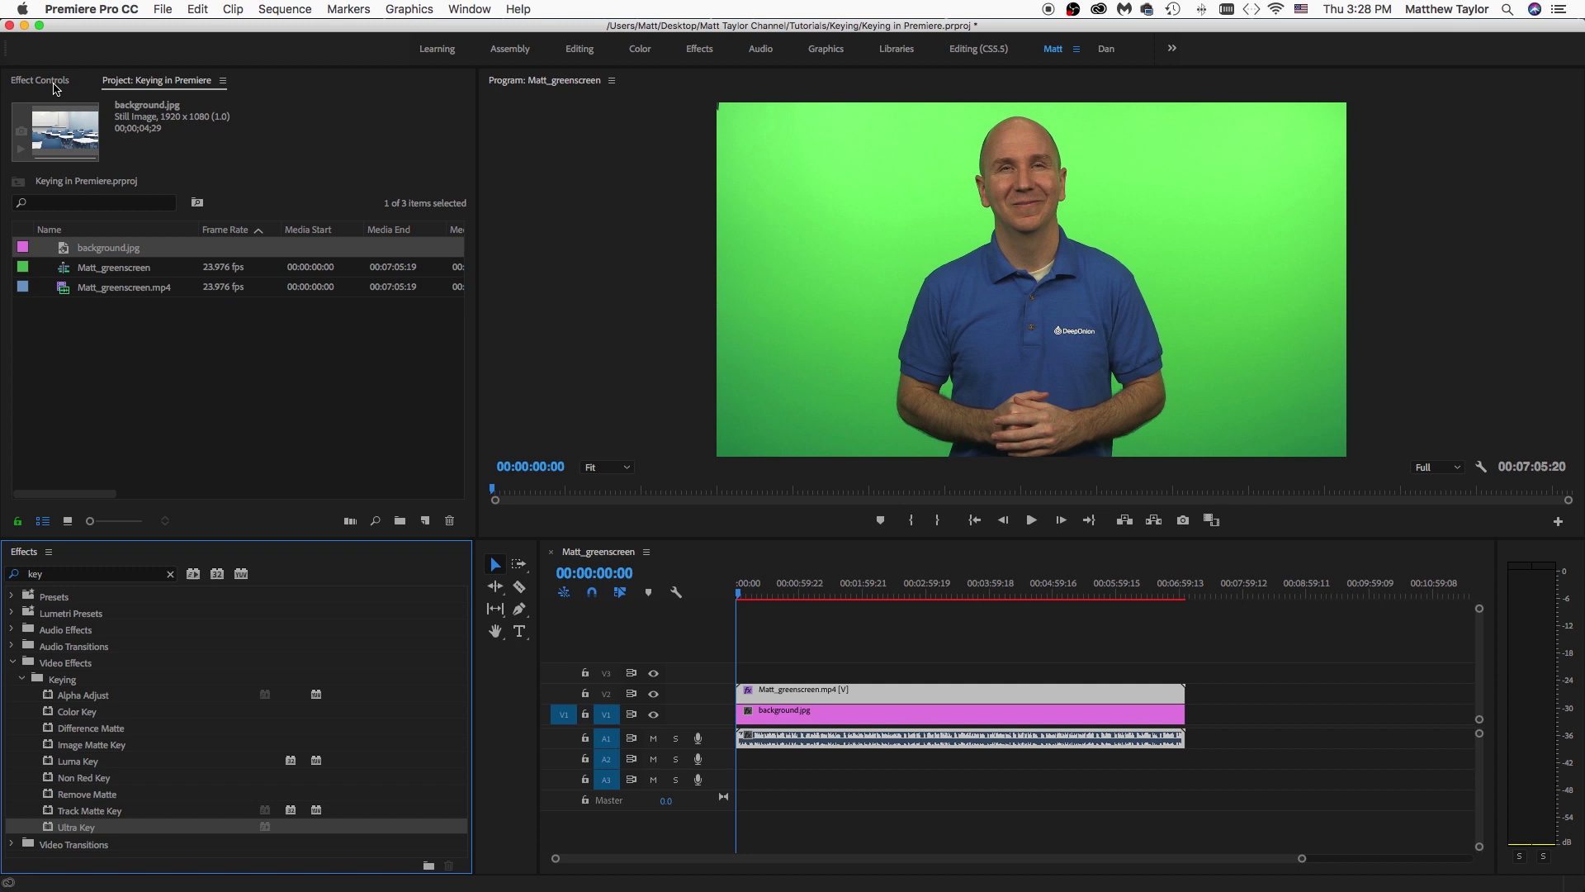
# Set Ultra Key's Key Color by sampling the green backdrop in the Program monitor, using a darker green.
pyautogui.click(51, 80)
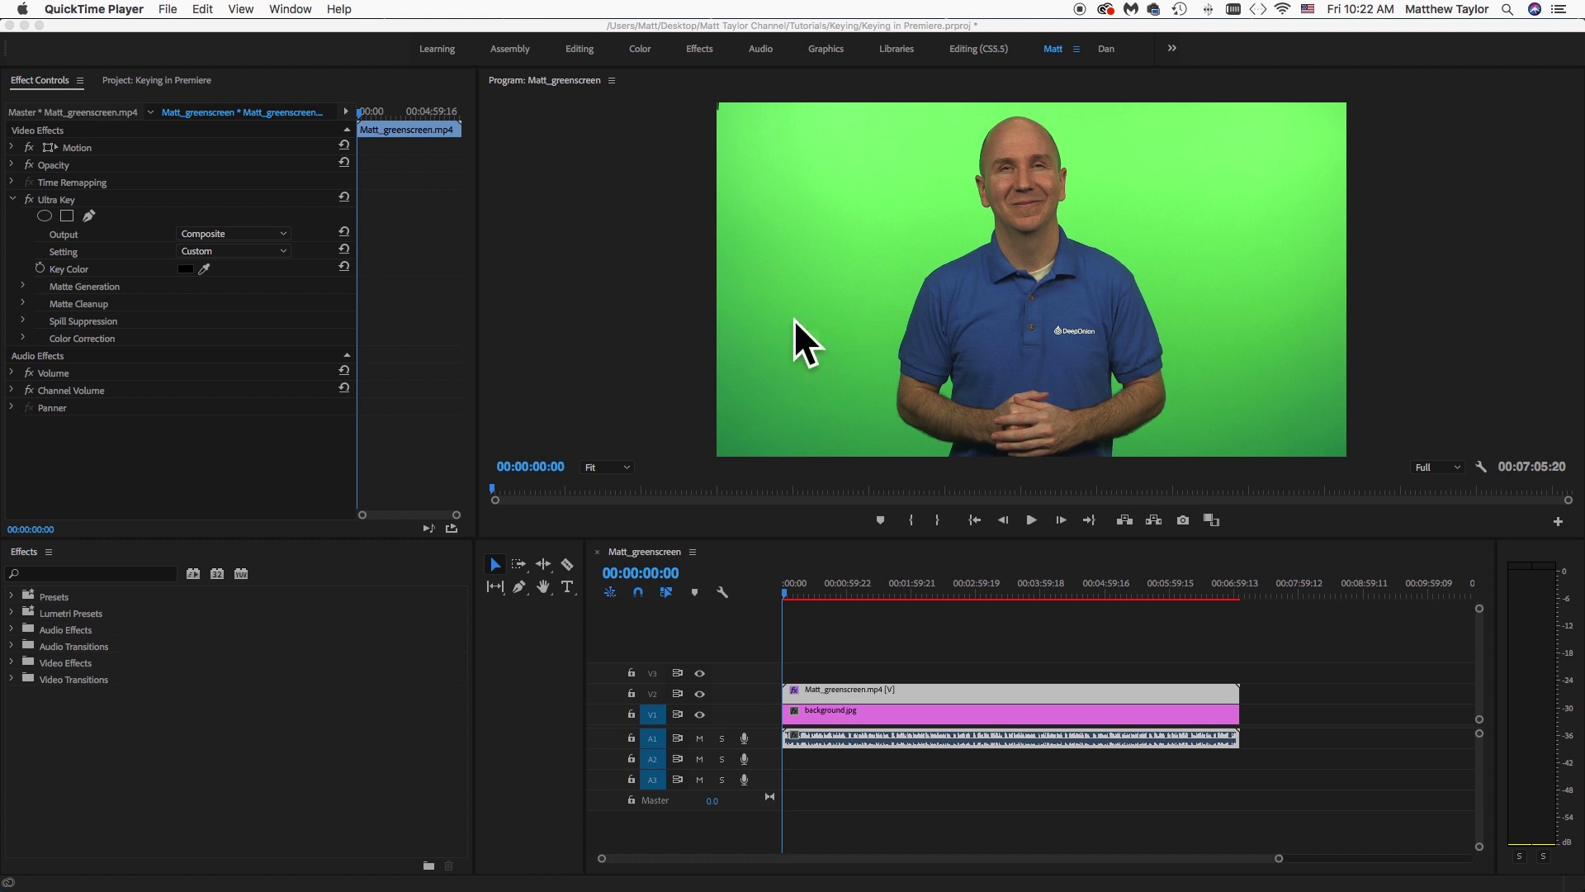
pyautogui.click(205, 274)
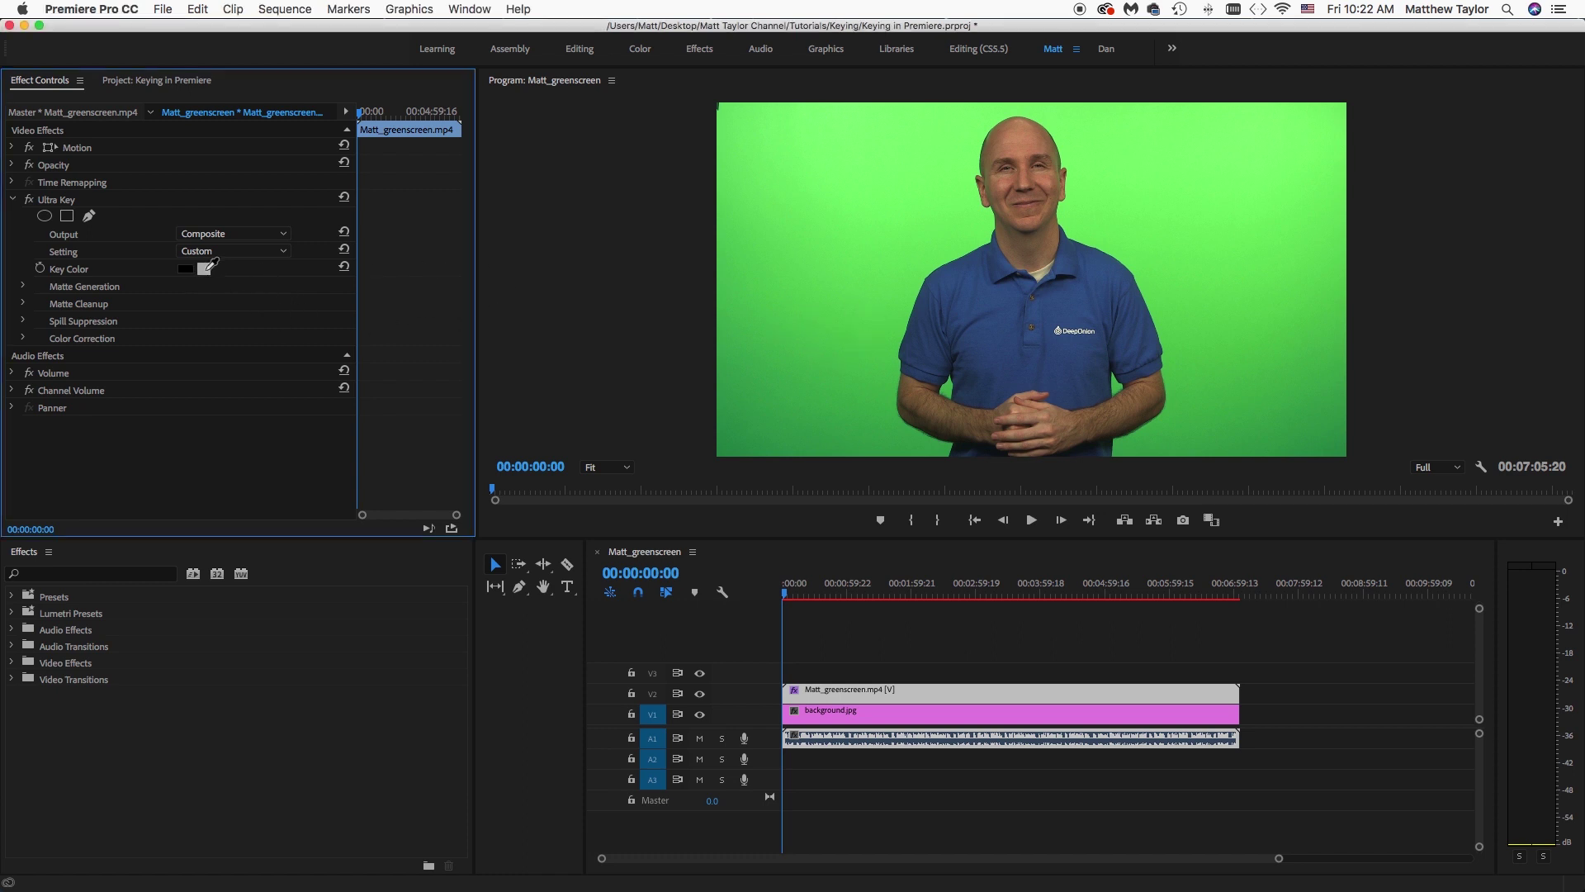
pyautogui.click(206, 268)
pyautogui.click(836, 347)
pyautogui.click(856, 312)
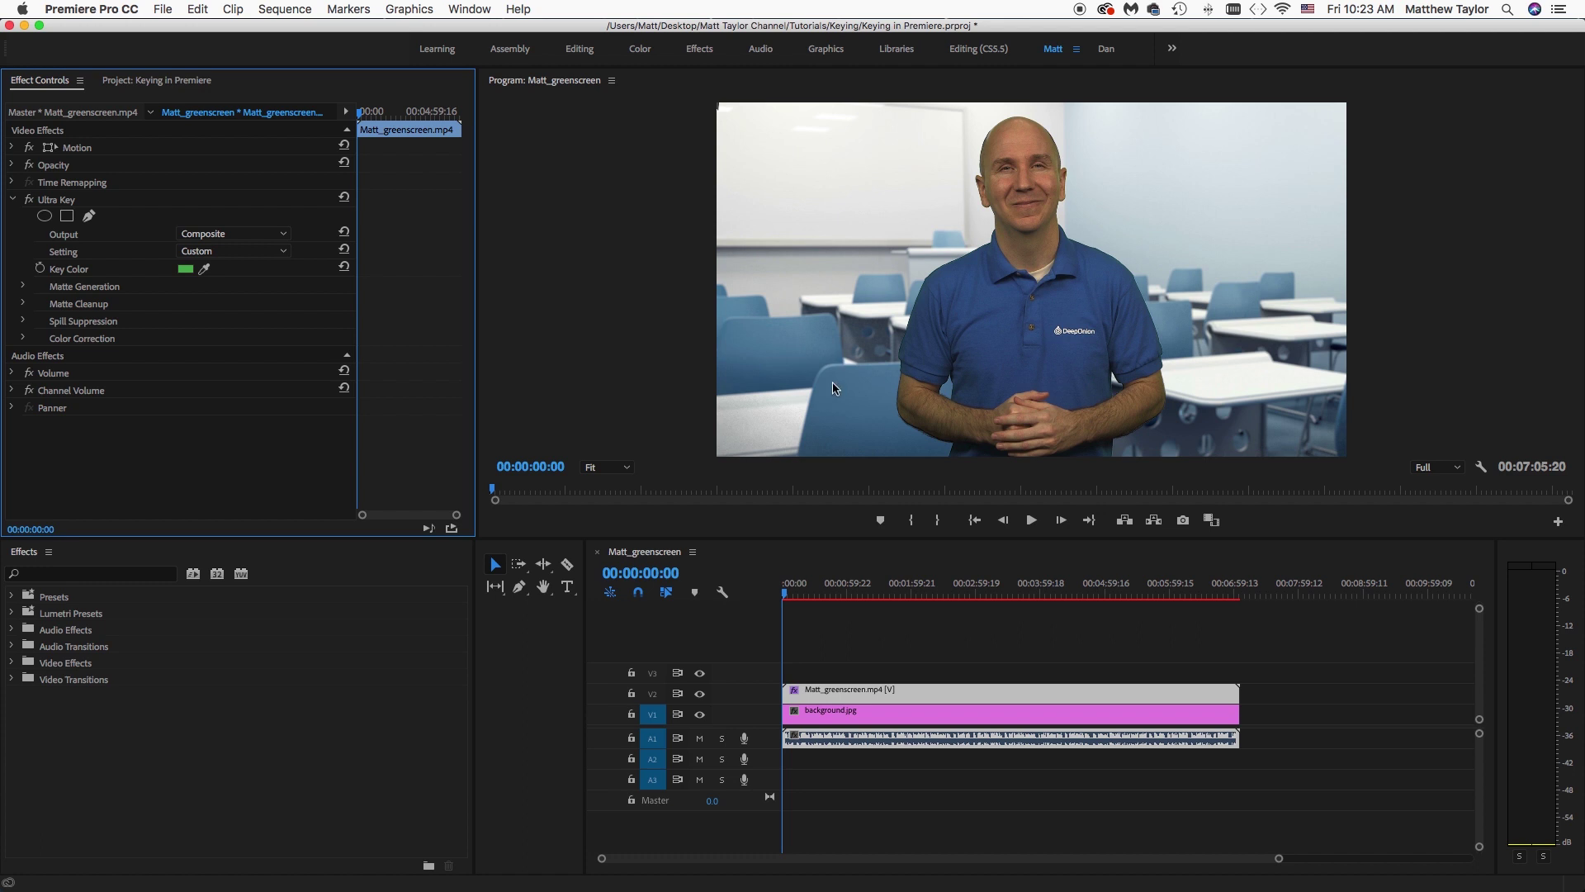
# View Ultra Key's output as Alpha Channel and raise Matte Generation Pedestal to 90.
pyautogui.click(257, 239)
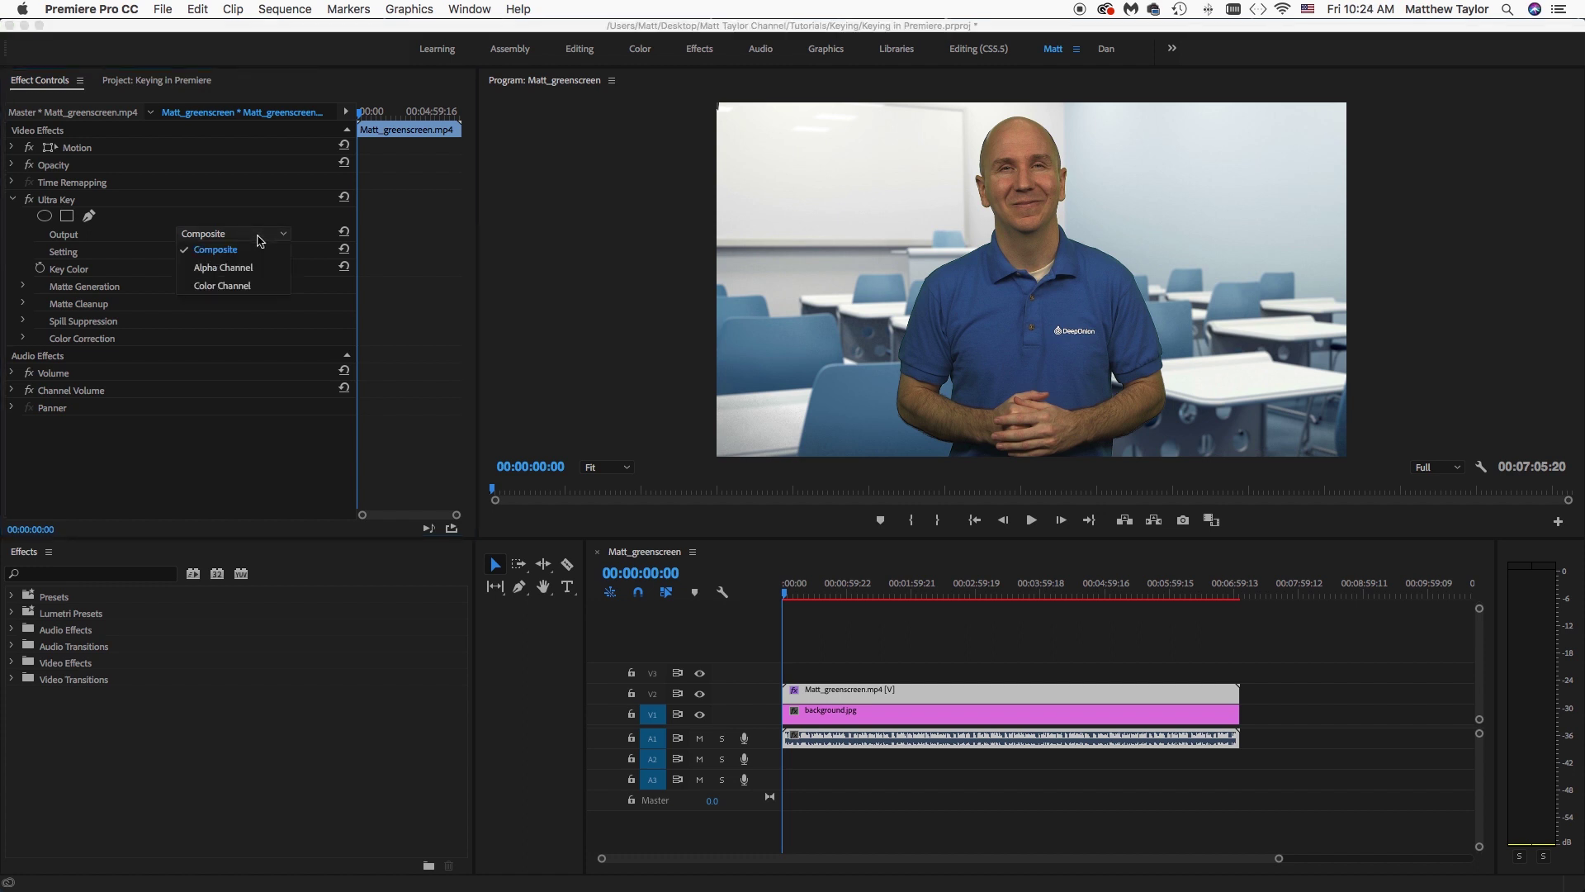
pyautogui.click(256, 273)
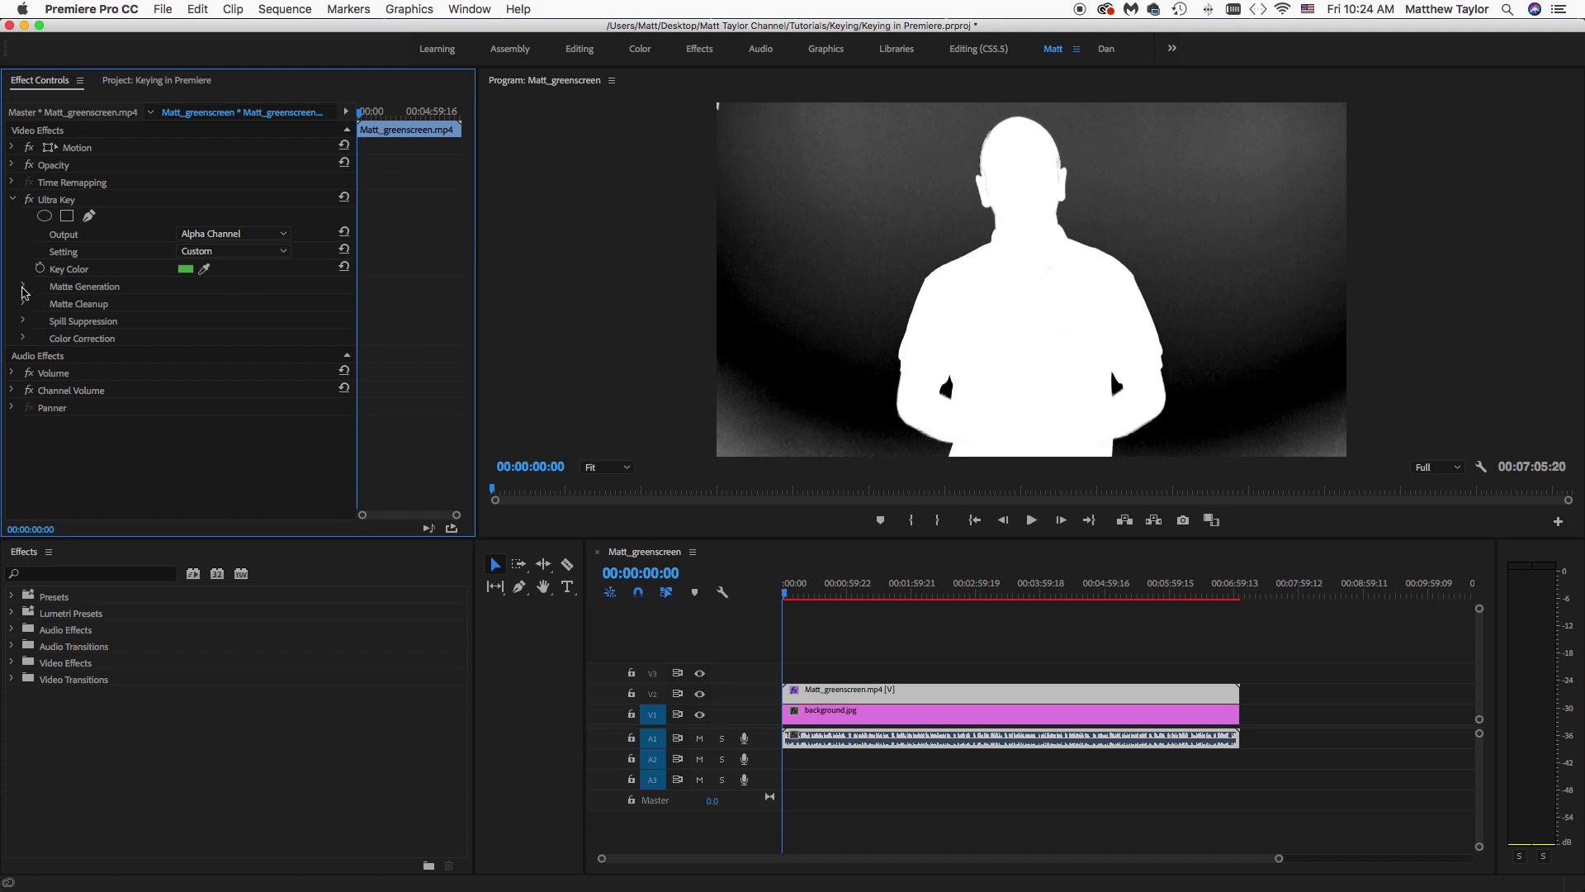
pyautogui.click(23, 288)
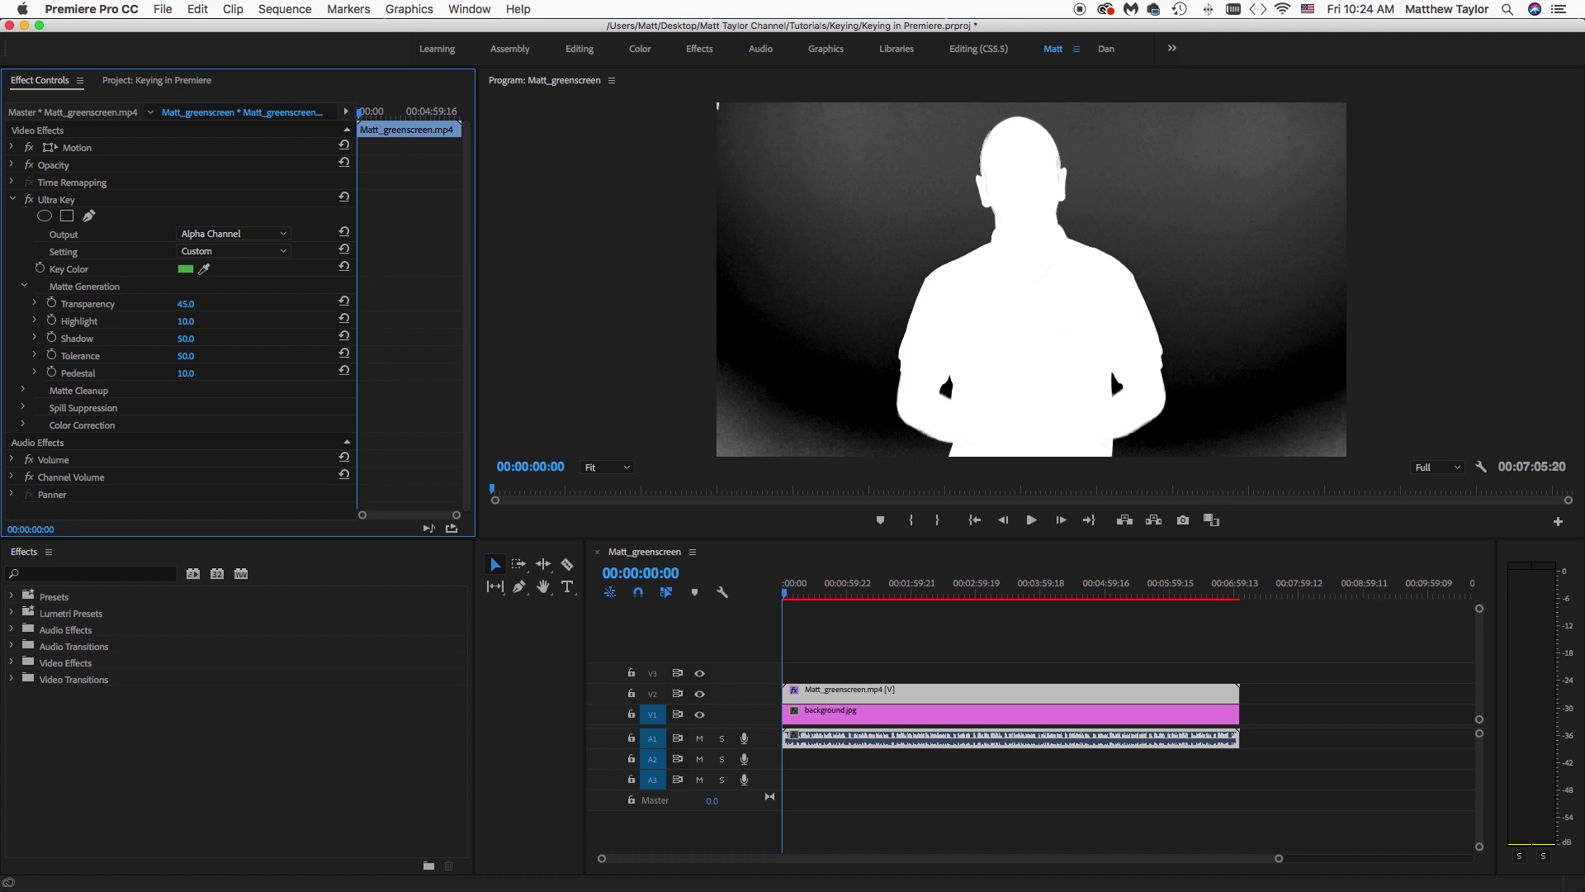
pyautogui.moveTo(186, 373); pyautogui.dragTo(233, 374)
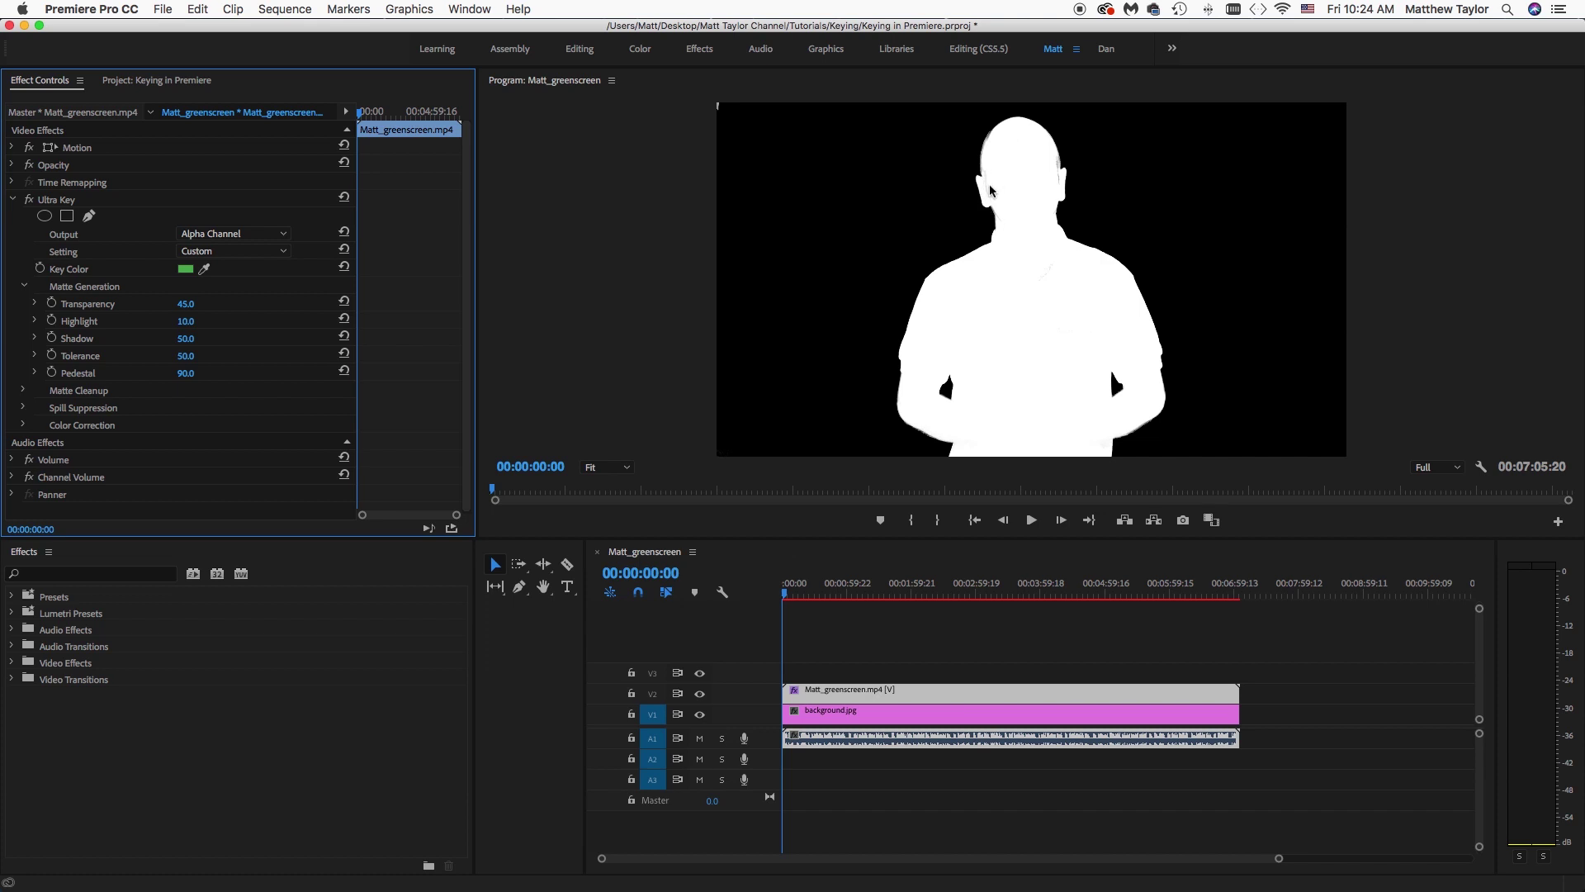
# Play back the Composite output over the classroom, then return to the Alpha Channel matte.
pyautogui.click(251, 235)
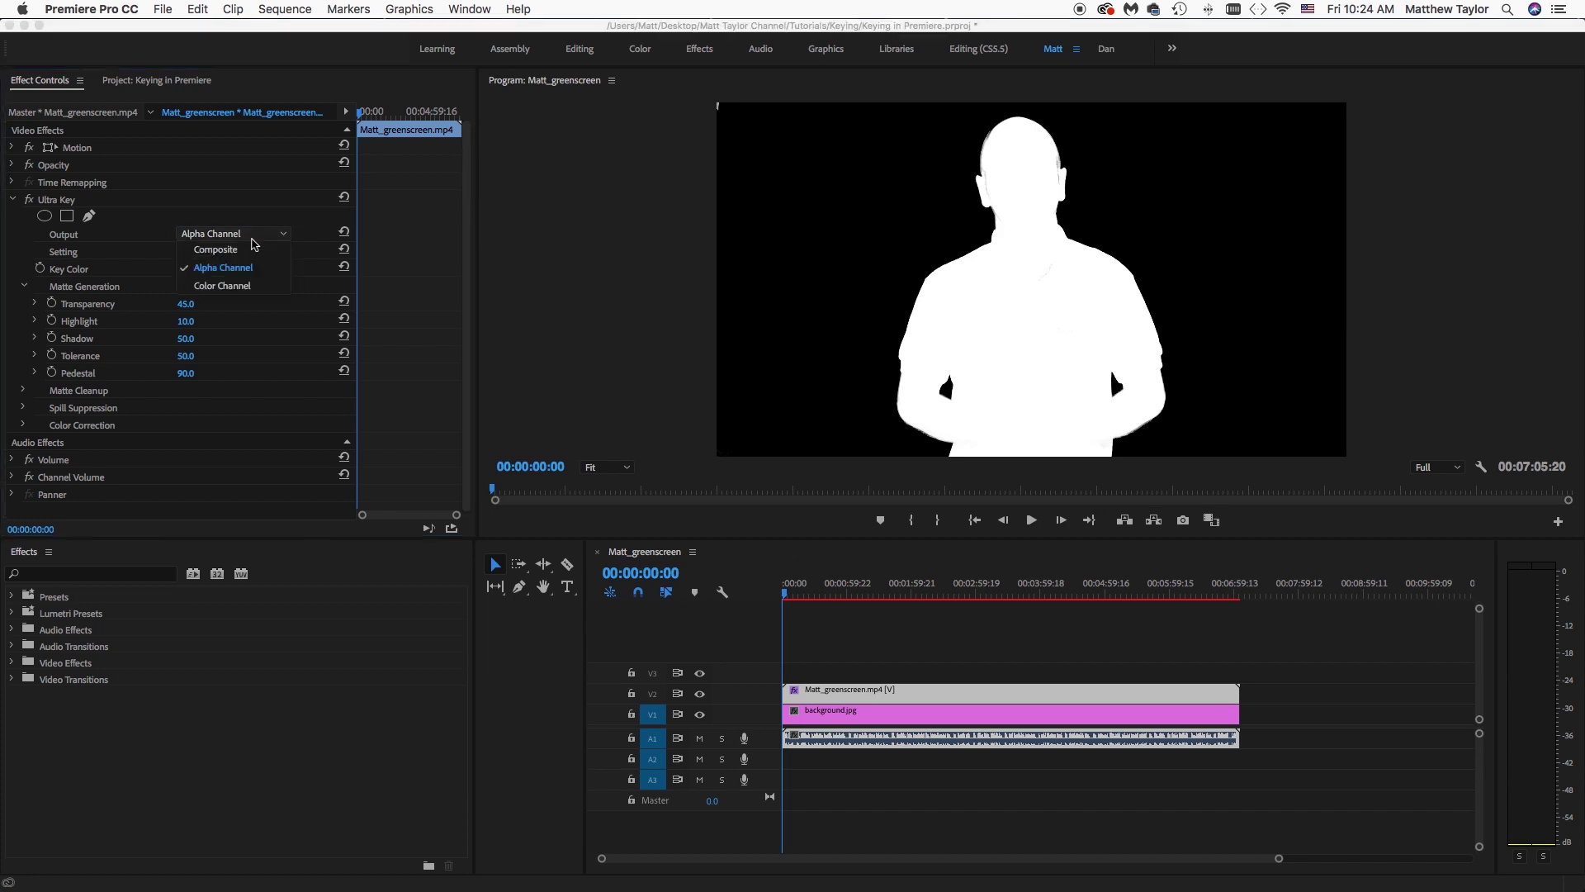
pyautogui.click(244, 251)
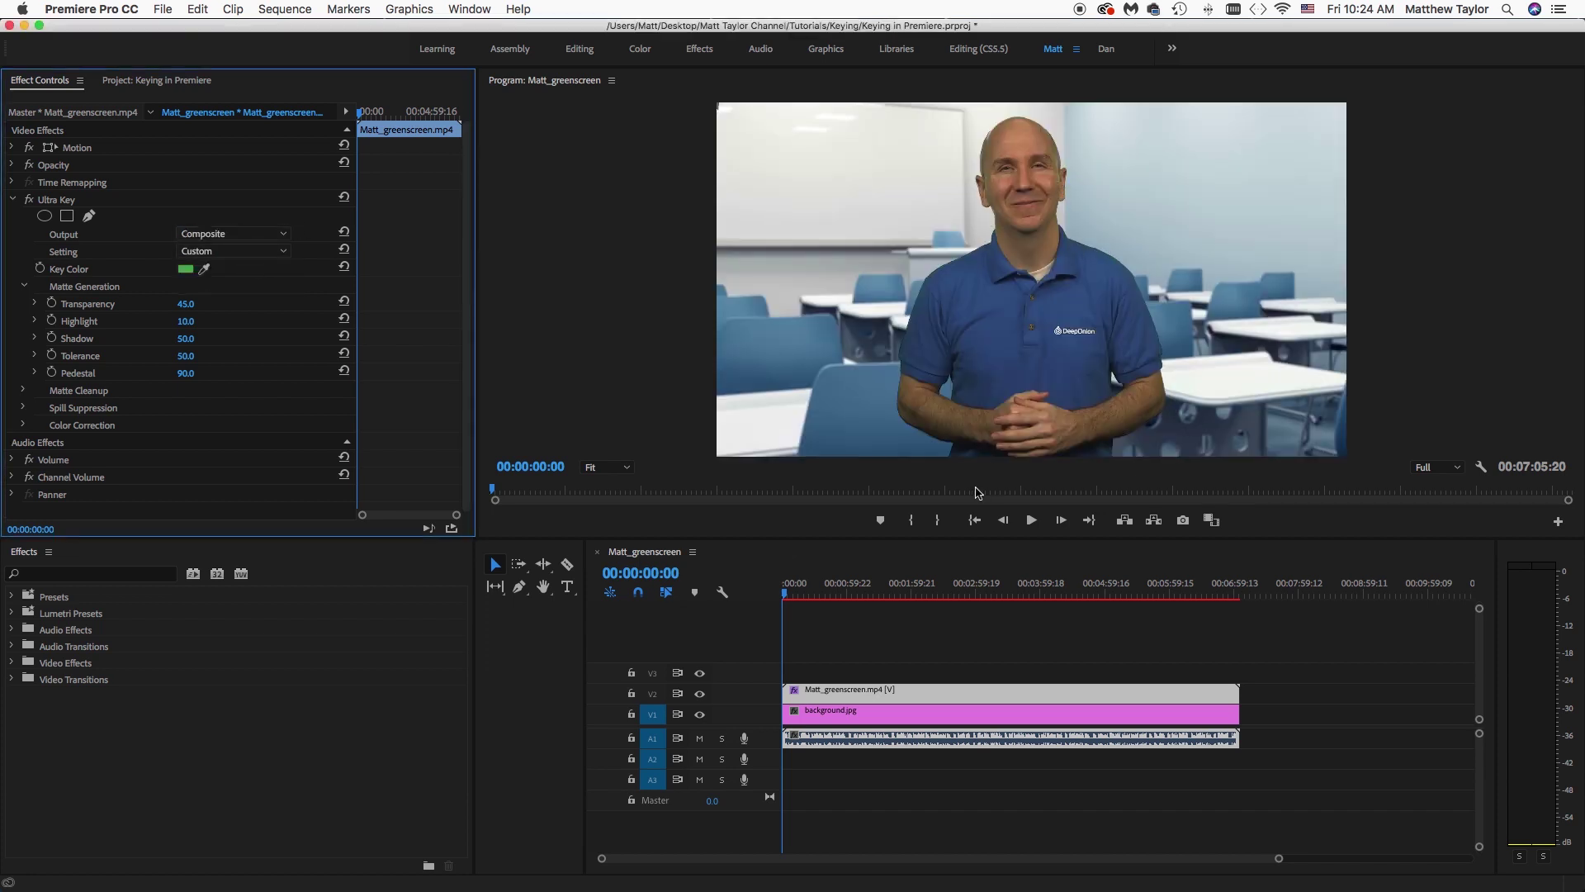
pyautogui.click(785, 601)
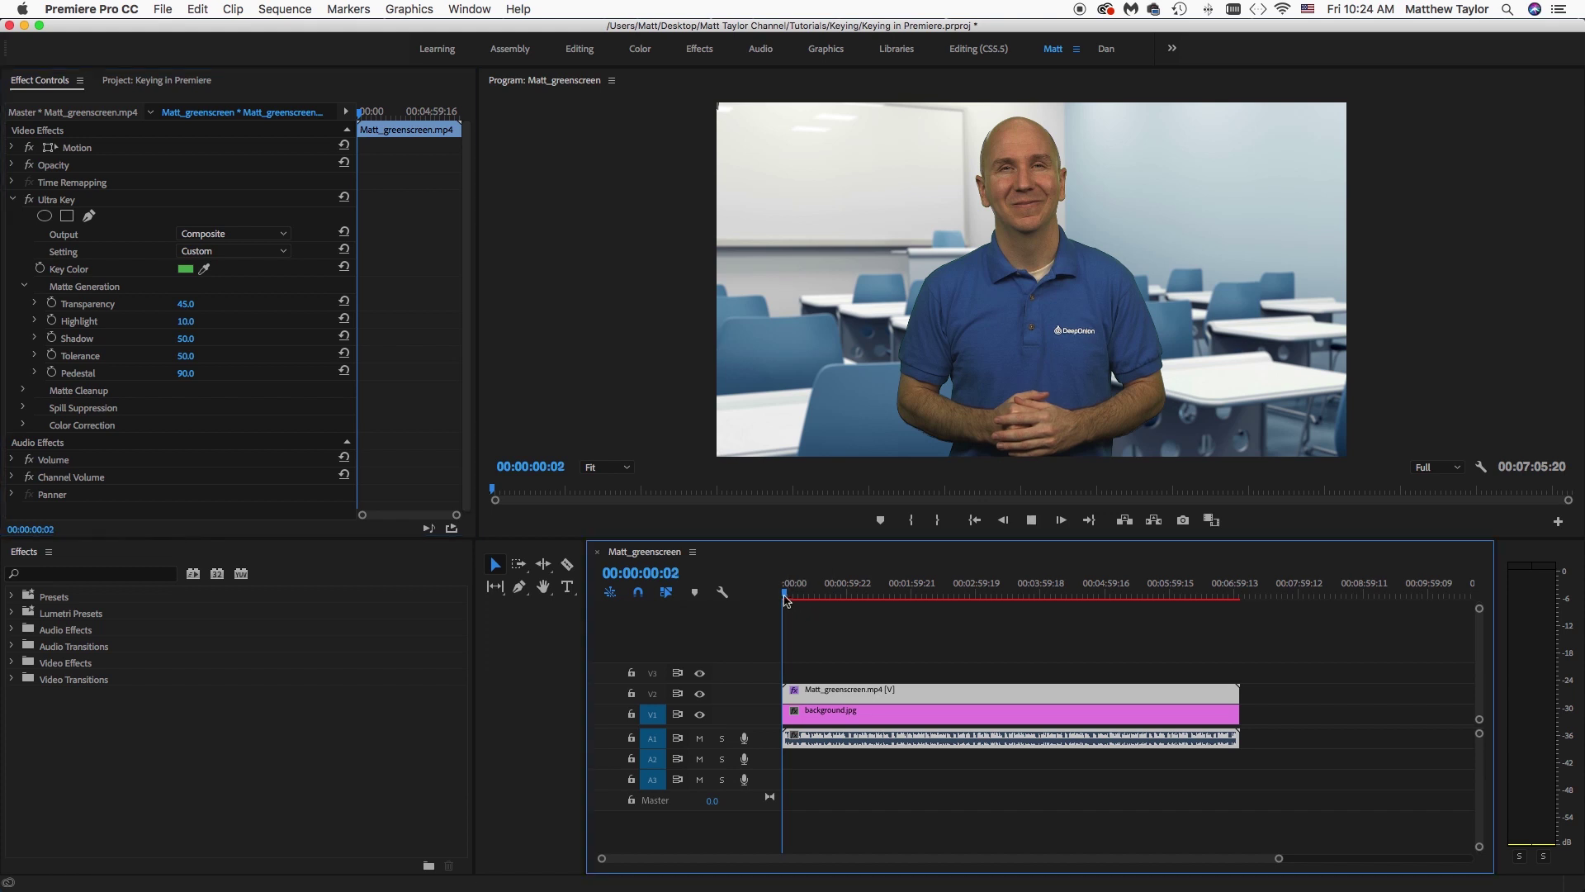
pyautogui.press('space')
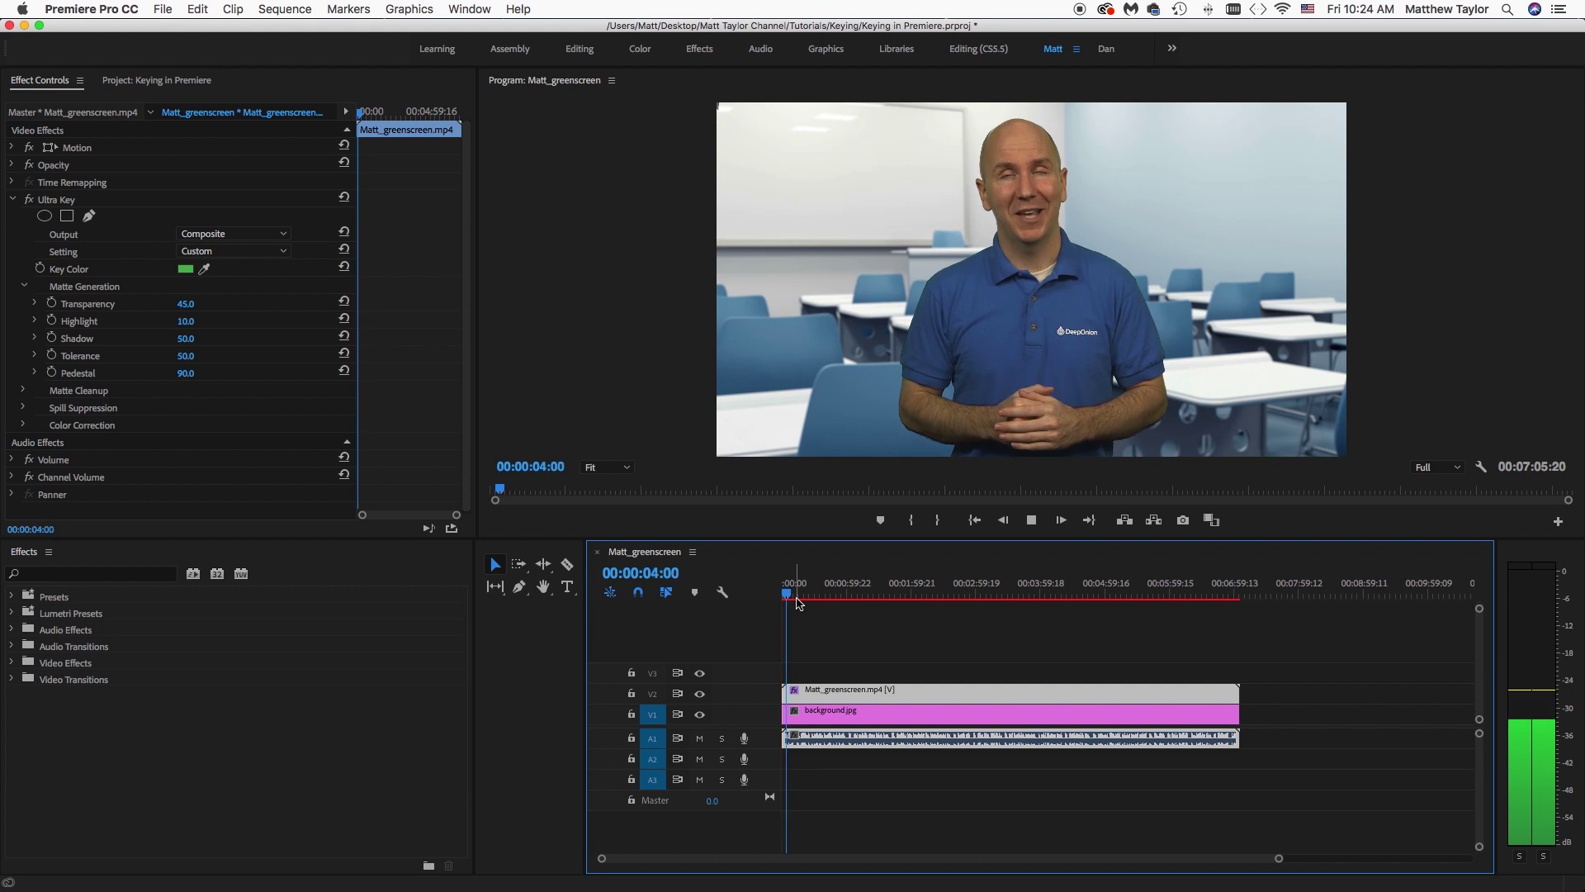
pyautogui.press('space')
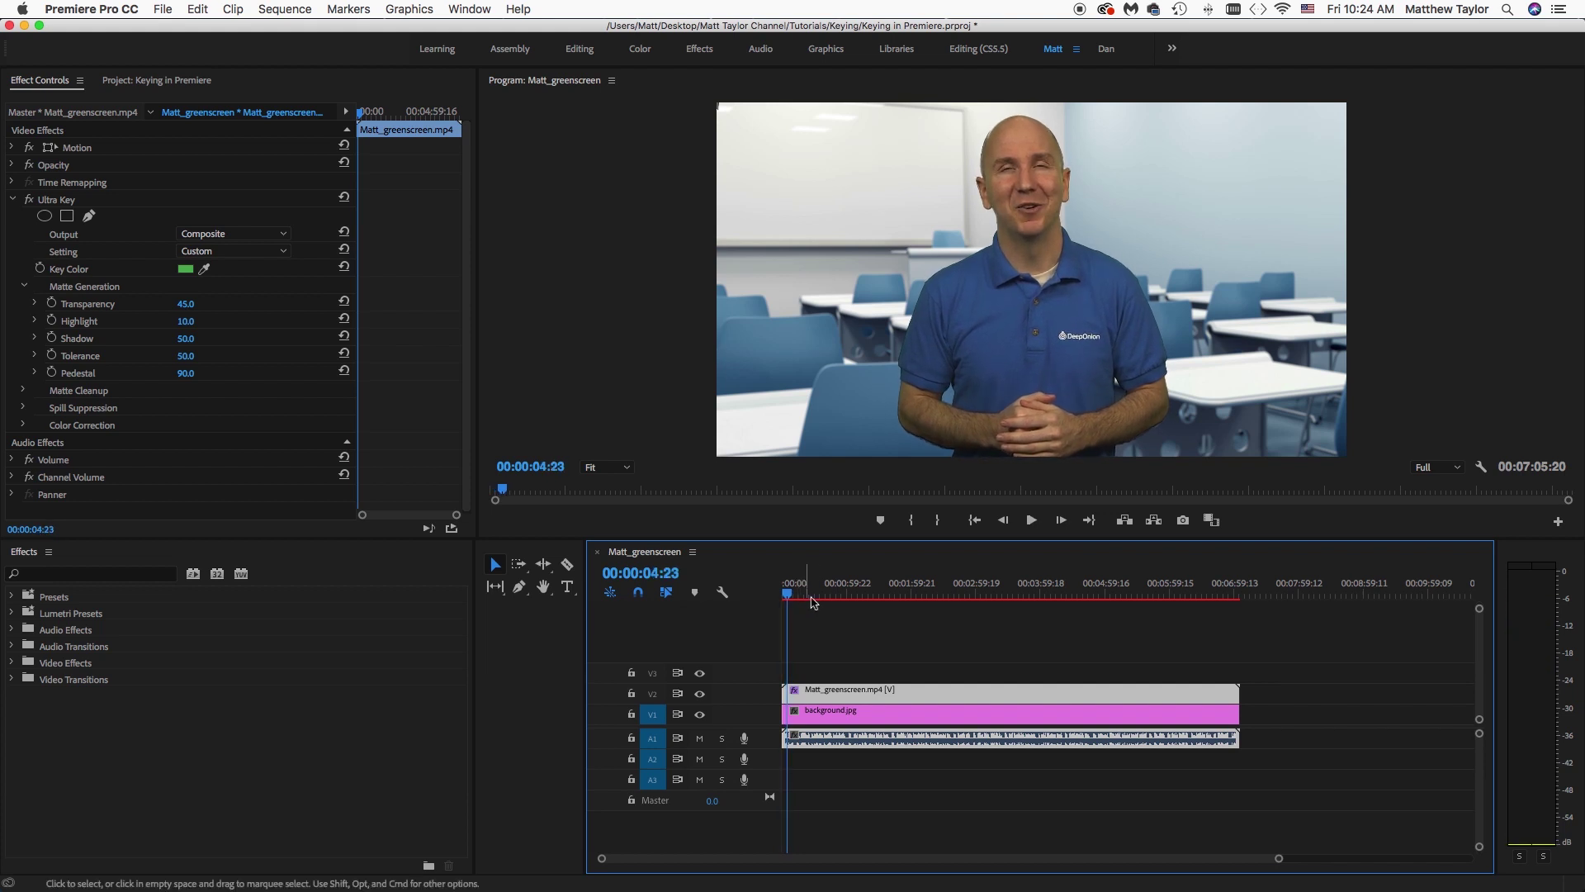
pyautogui.click(248, 237)
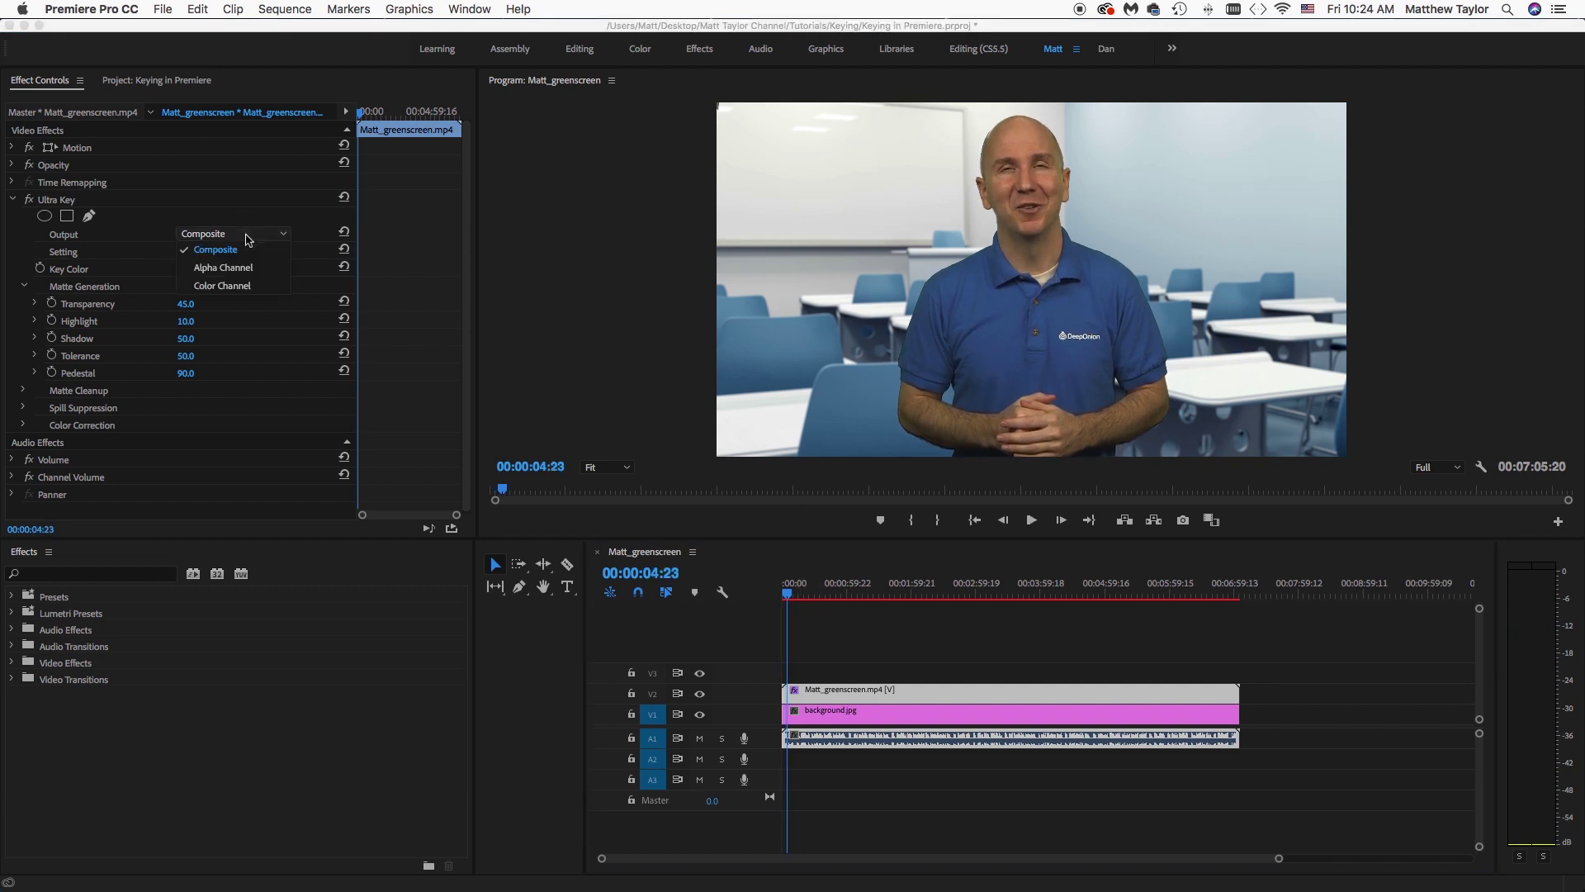
pyautogui.click(253, 268)
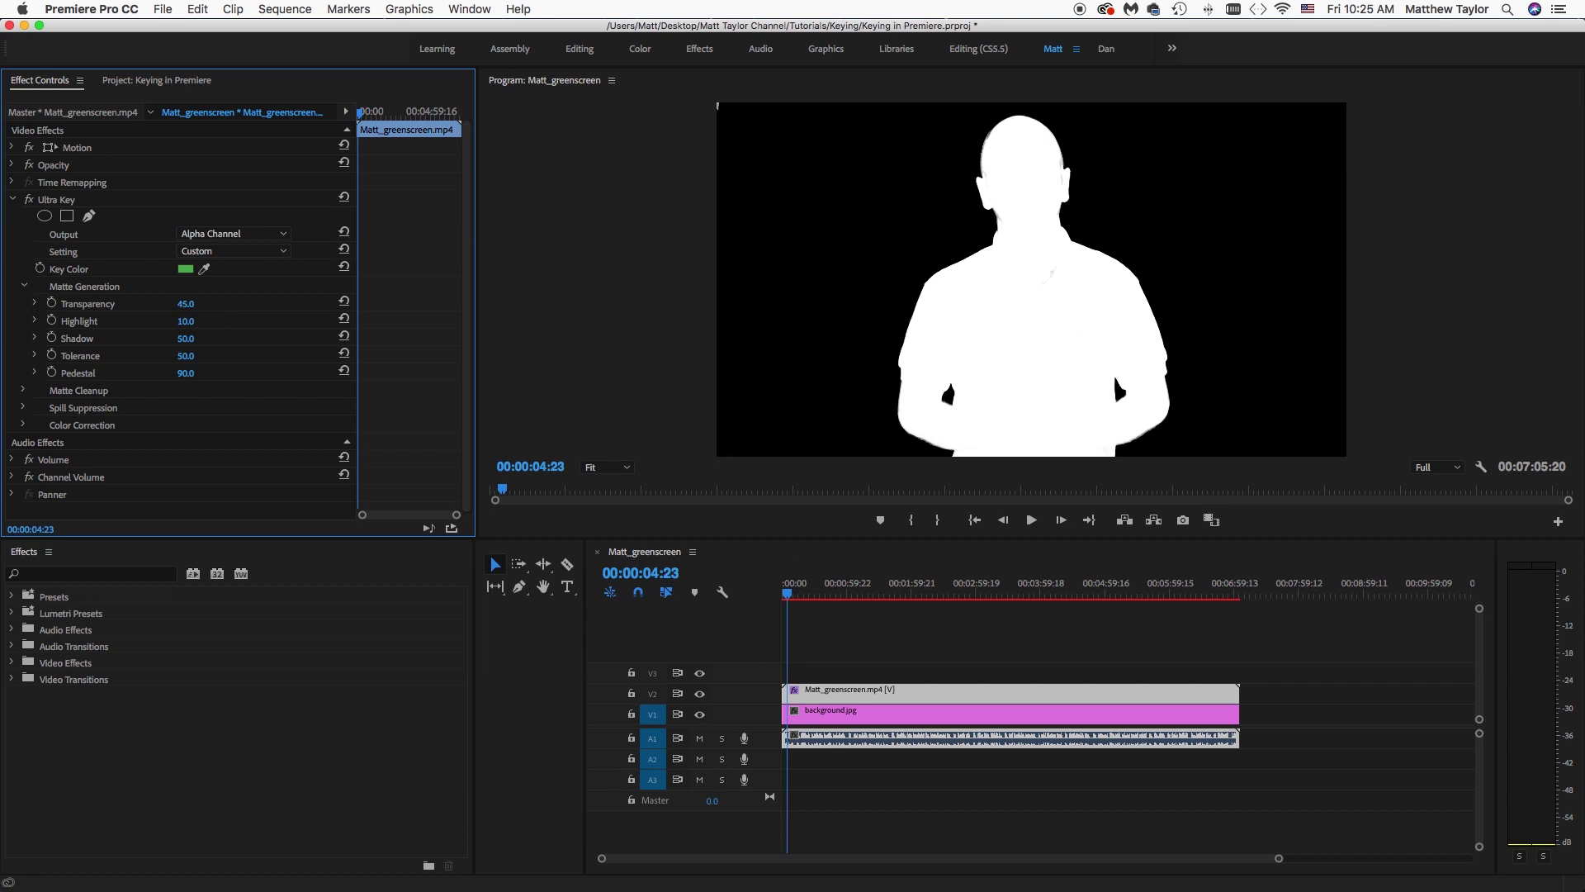
# Refine the matte to Transparency 29, Highlight 11 and Tolerance 63.
pyautogui.moveTo(185, 304); pyautogui.dragTo(176, 304)
pyautogui.moveTo(207, 324); pyautogui.dragTo(202, 356)
pyautogui.click(269, 232)
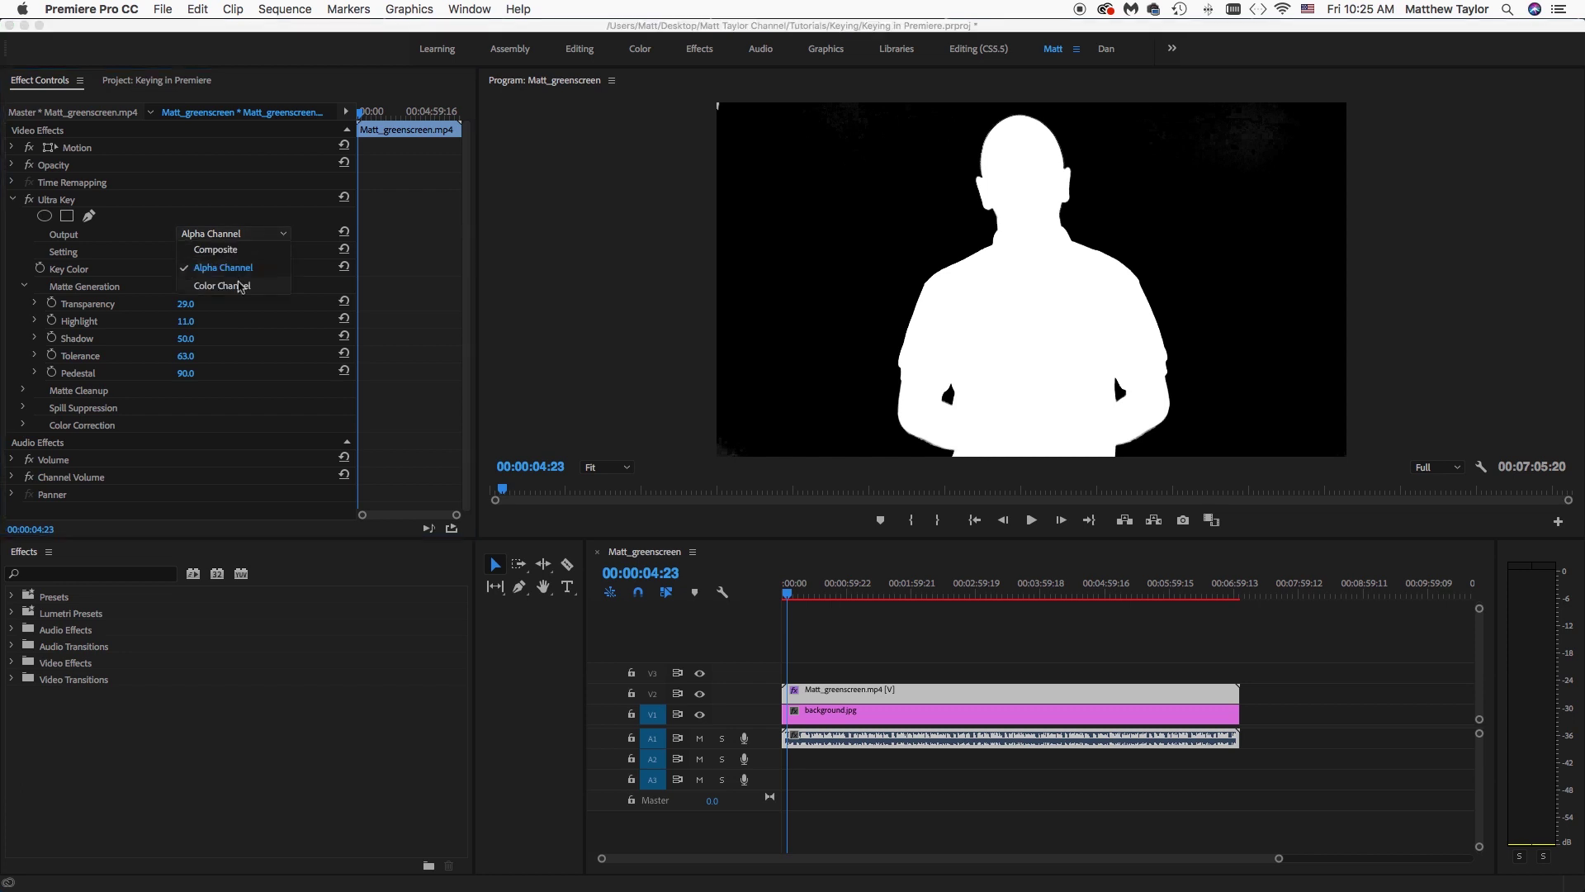
# Switch Ultra Key output back to Composite and preview playback to 00:00:10:21.
pyautogui.click(238, 262)
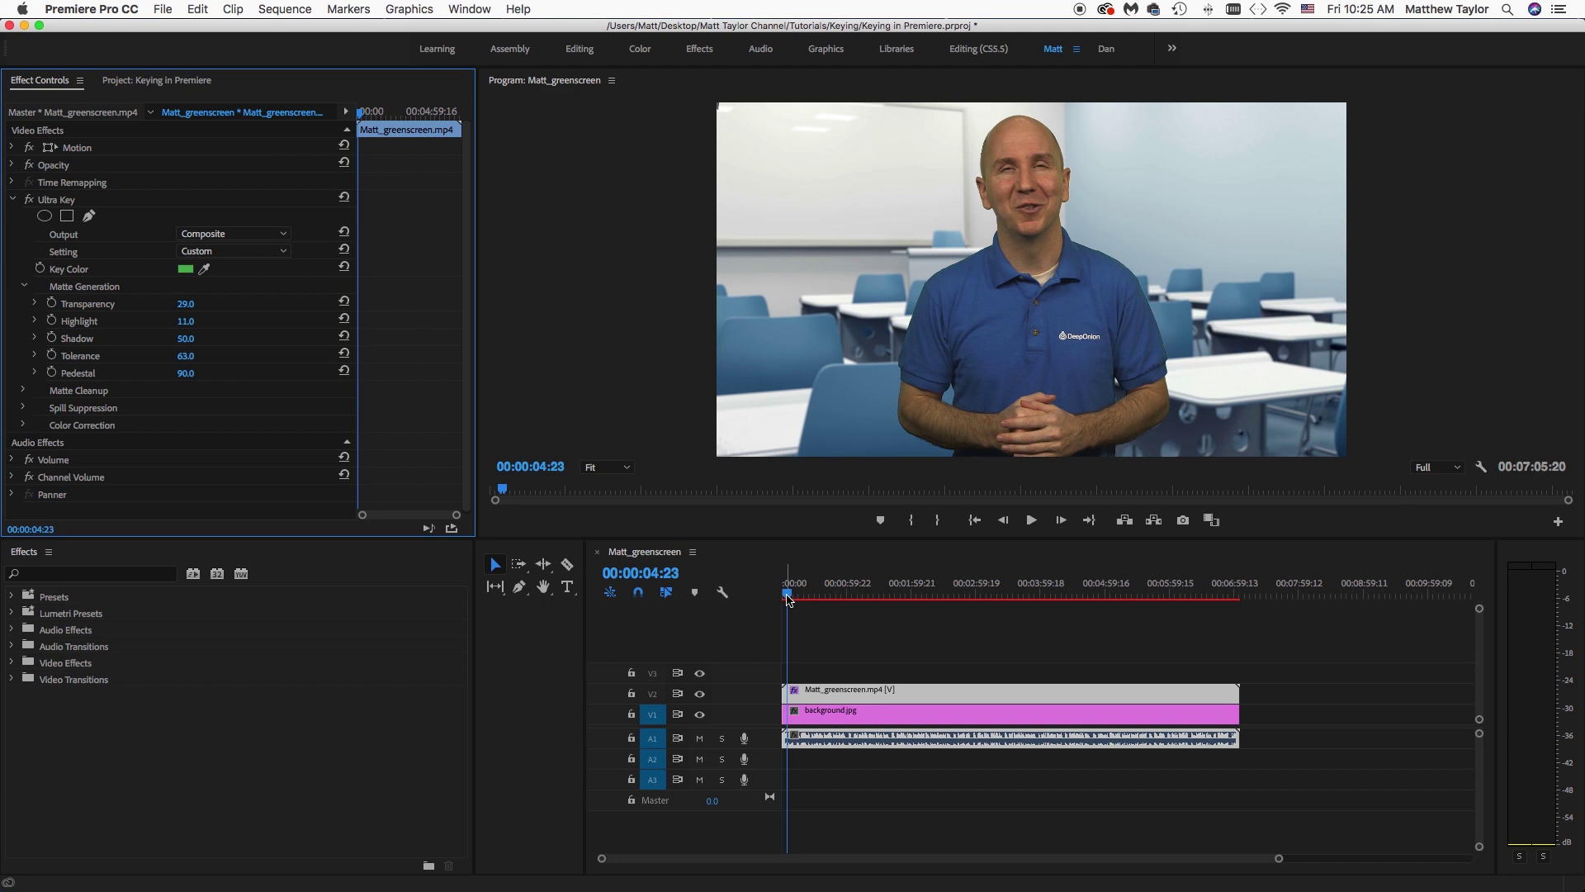
pyautogui.press('space')
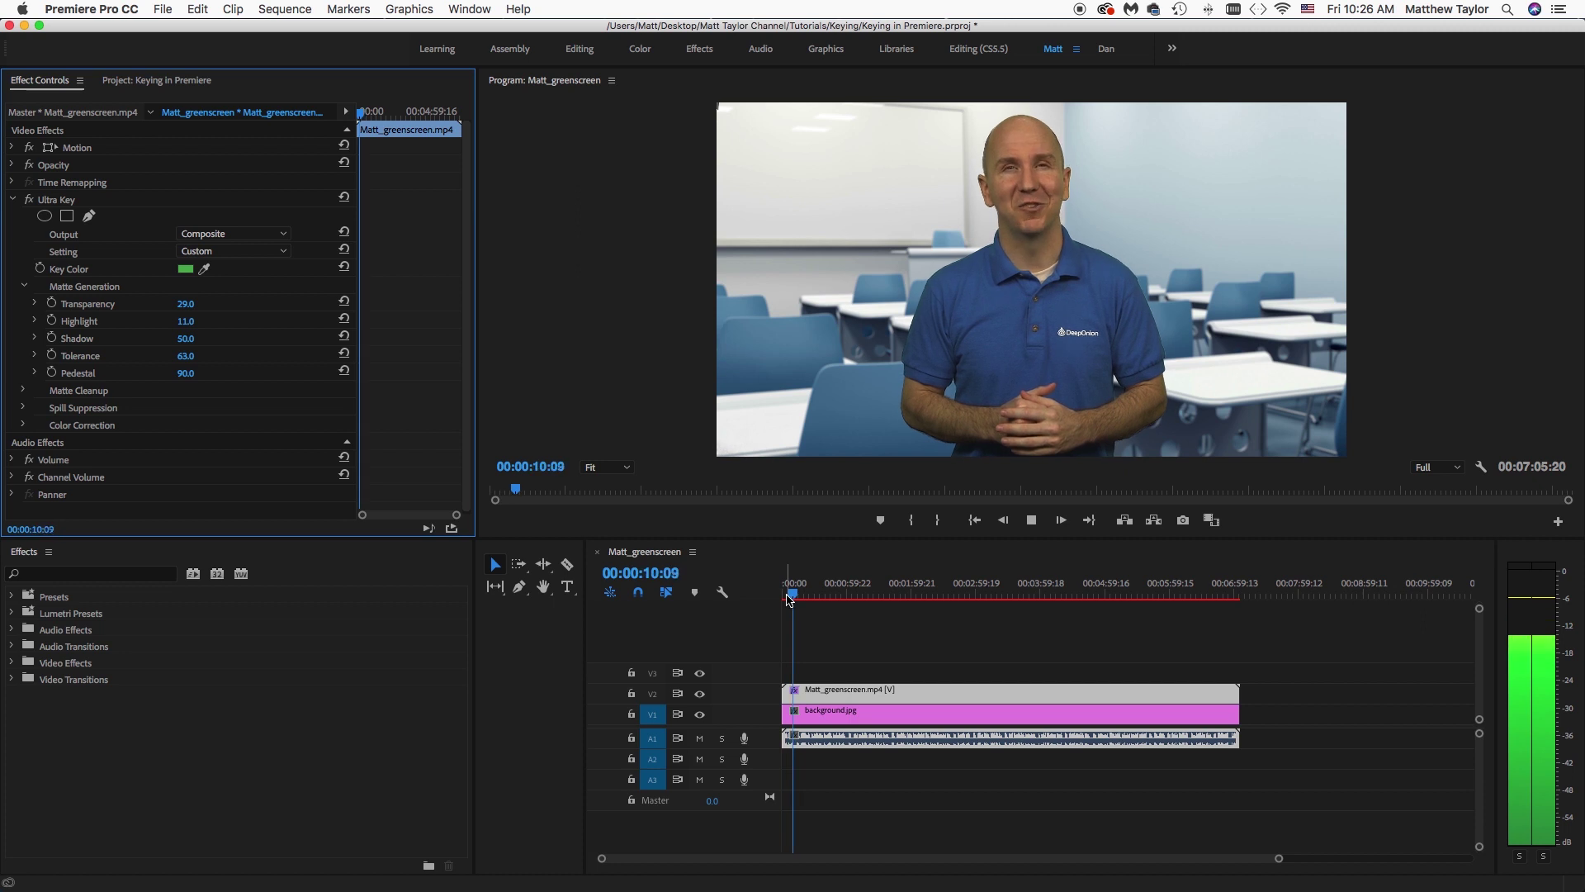
pyautogui.press('space')
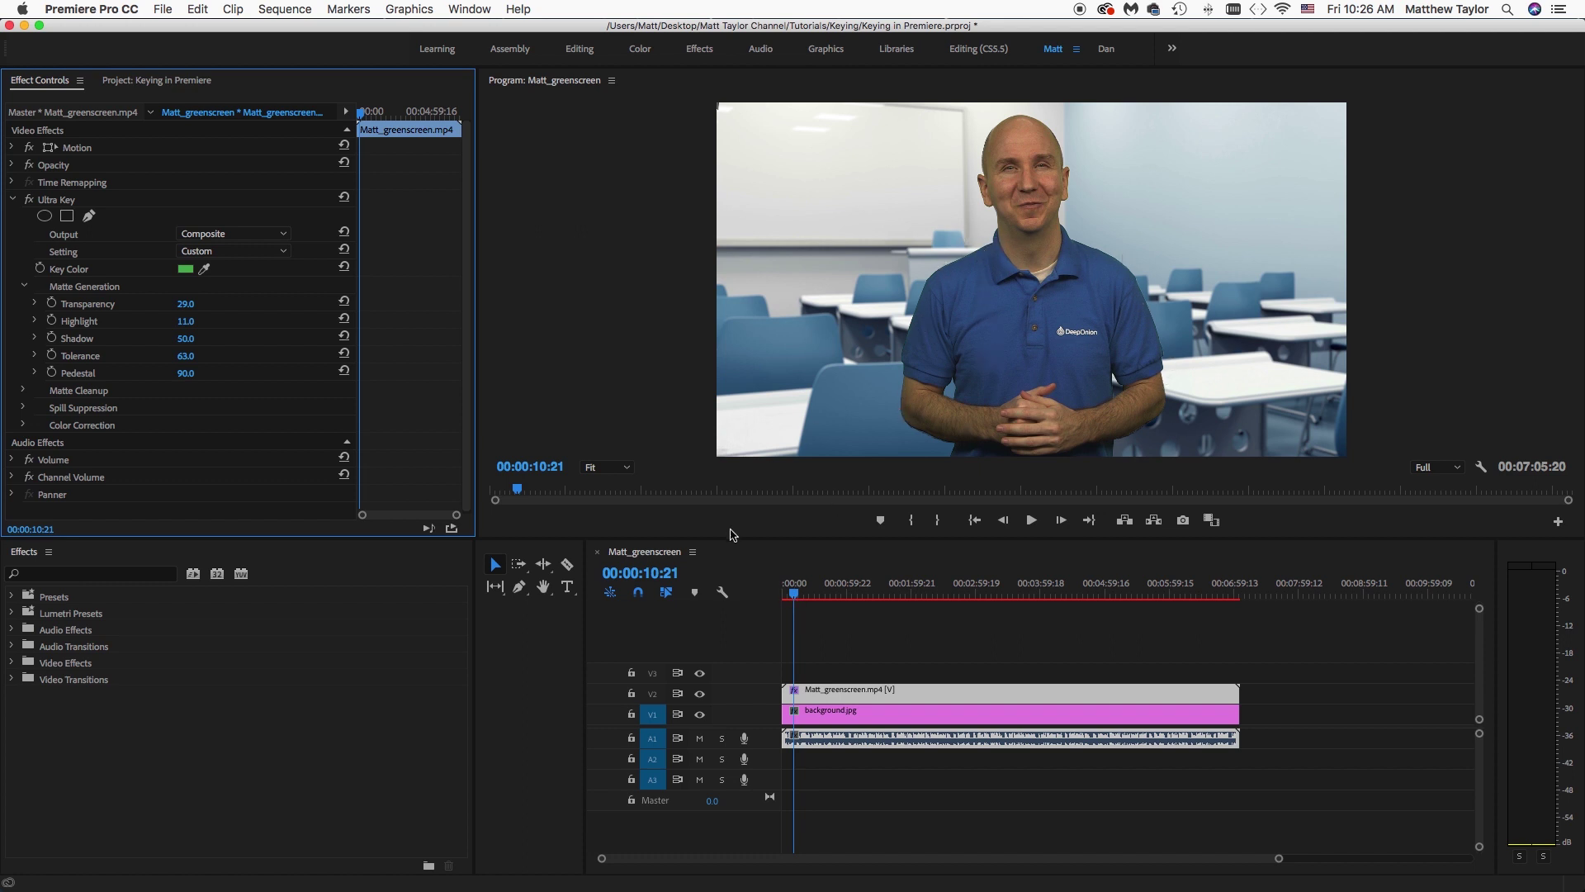
# Enlarge the program monitor and set Matte Cleanup to Choke 3, Soften 7, Contrast 12, Mid Point 42.
pyautogui.moveTo(763, 539); pyautogui.dragTo(725, 757)
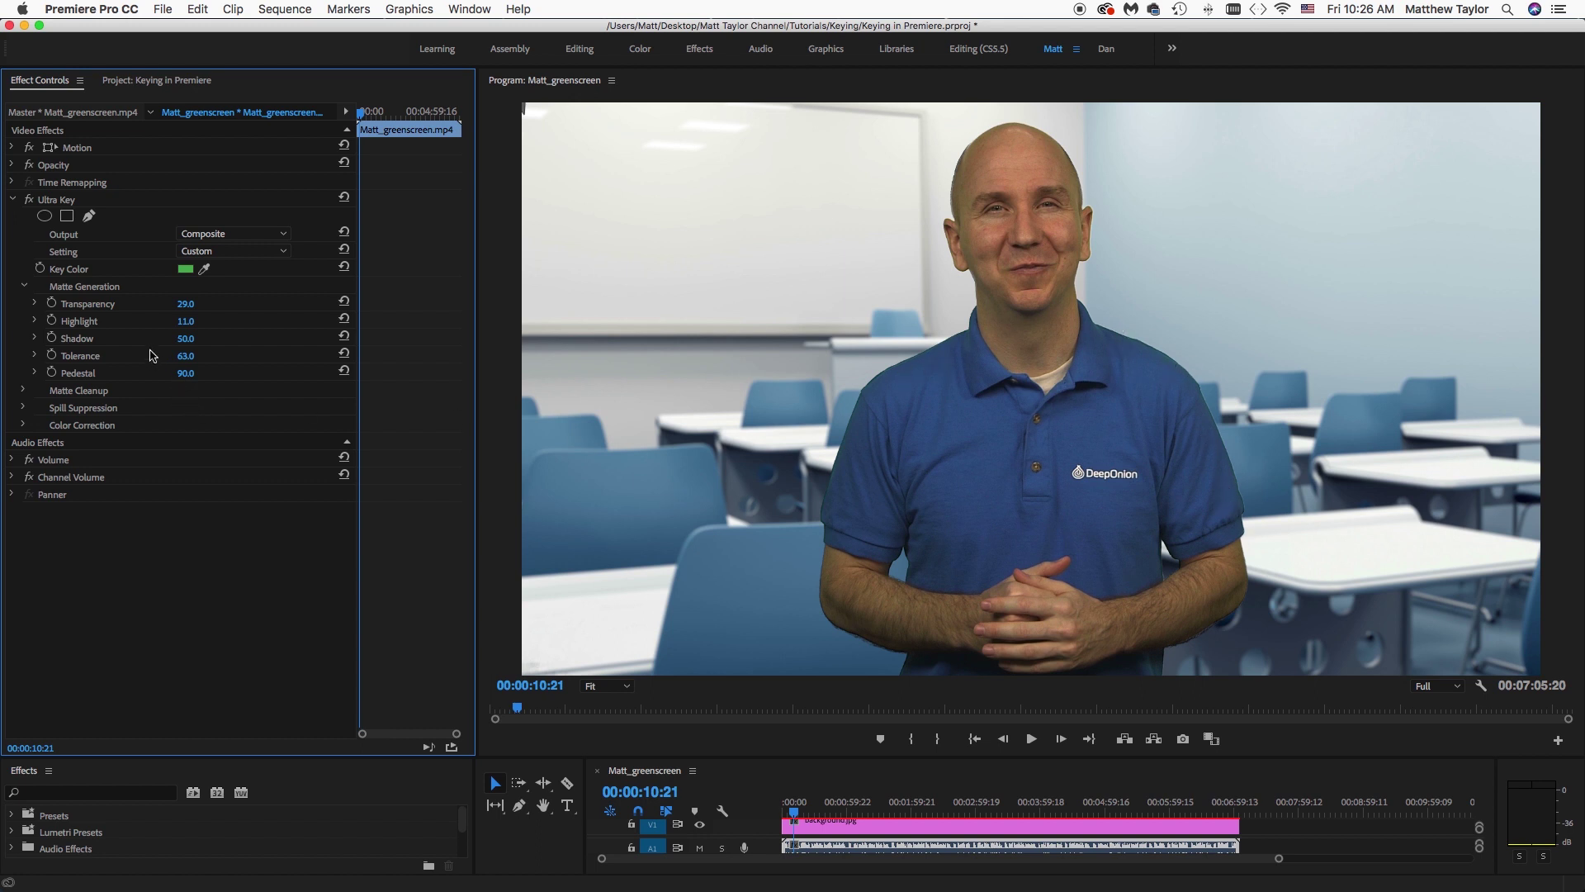
pyautogui.click(22, 390)
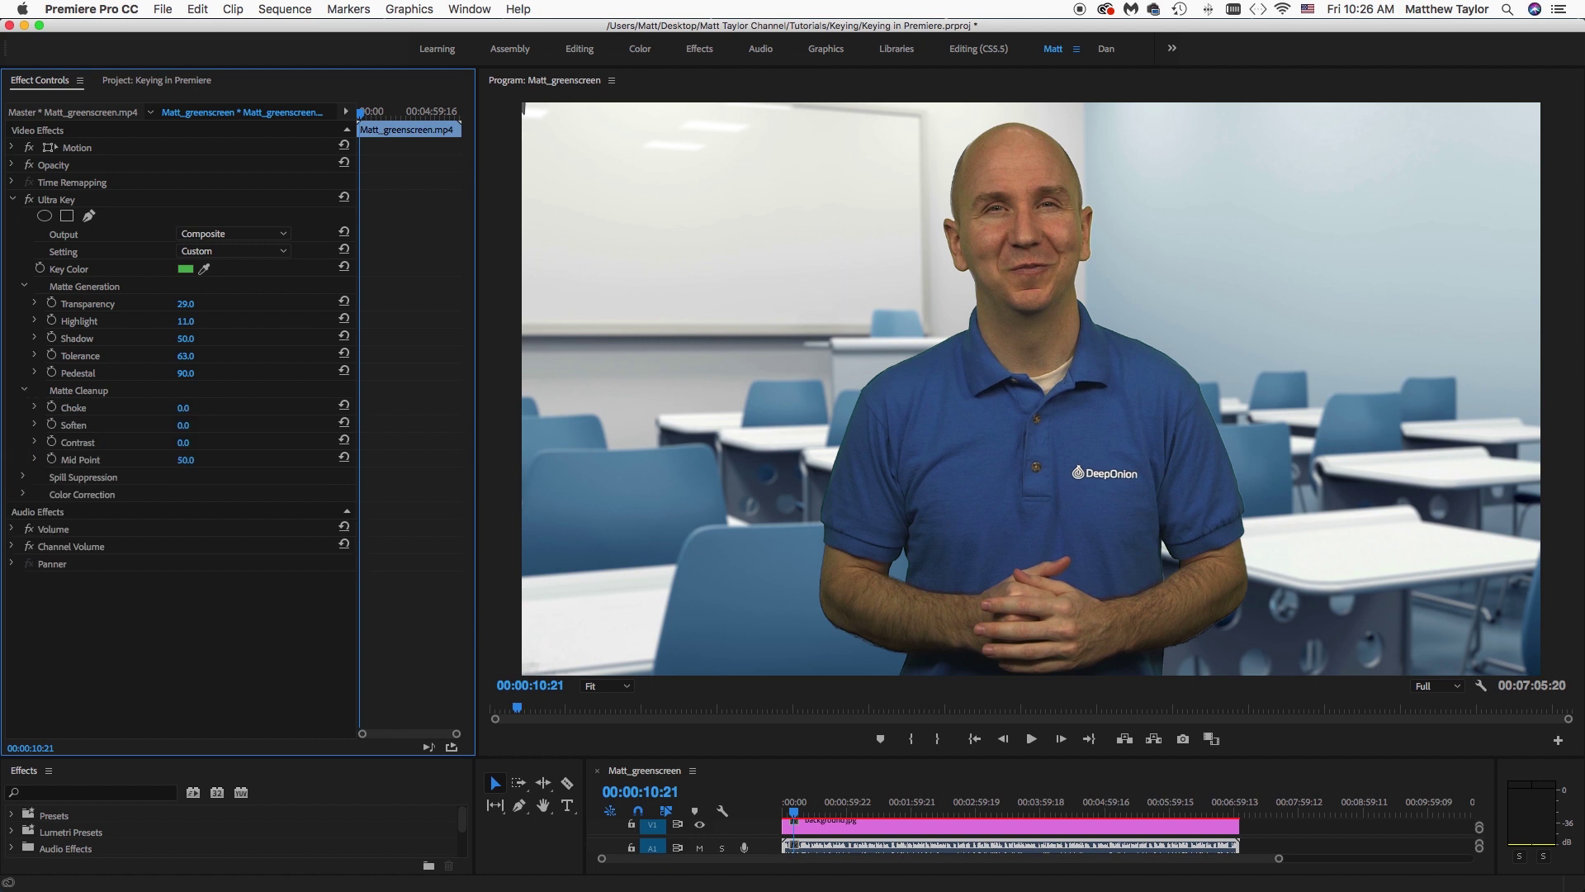
pyautogui.moveTo(184, 408); pyautogui.dragTo(193, 408)
pyautogui.moveTo(185, 408); pyautogui.dragTo(177, 408)
pyautogui.moveTo(185, 425)
pyautogui.mouseDown()
pyautogui.moveTo(198, 426)
pyautogui.moveTo(177, 425)
pyautogui.mouseUp()
pyautogui.moveTo(184, 443)
pyautogui.mouseDown()
pyautogui.moveTo(209, 443)
pyautogui.moveTo(143, 442)
pyautogui.moveTo(177, 442)
pyautogui.mouseUp()
pyautogui.click(23, 478)
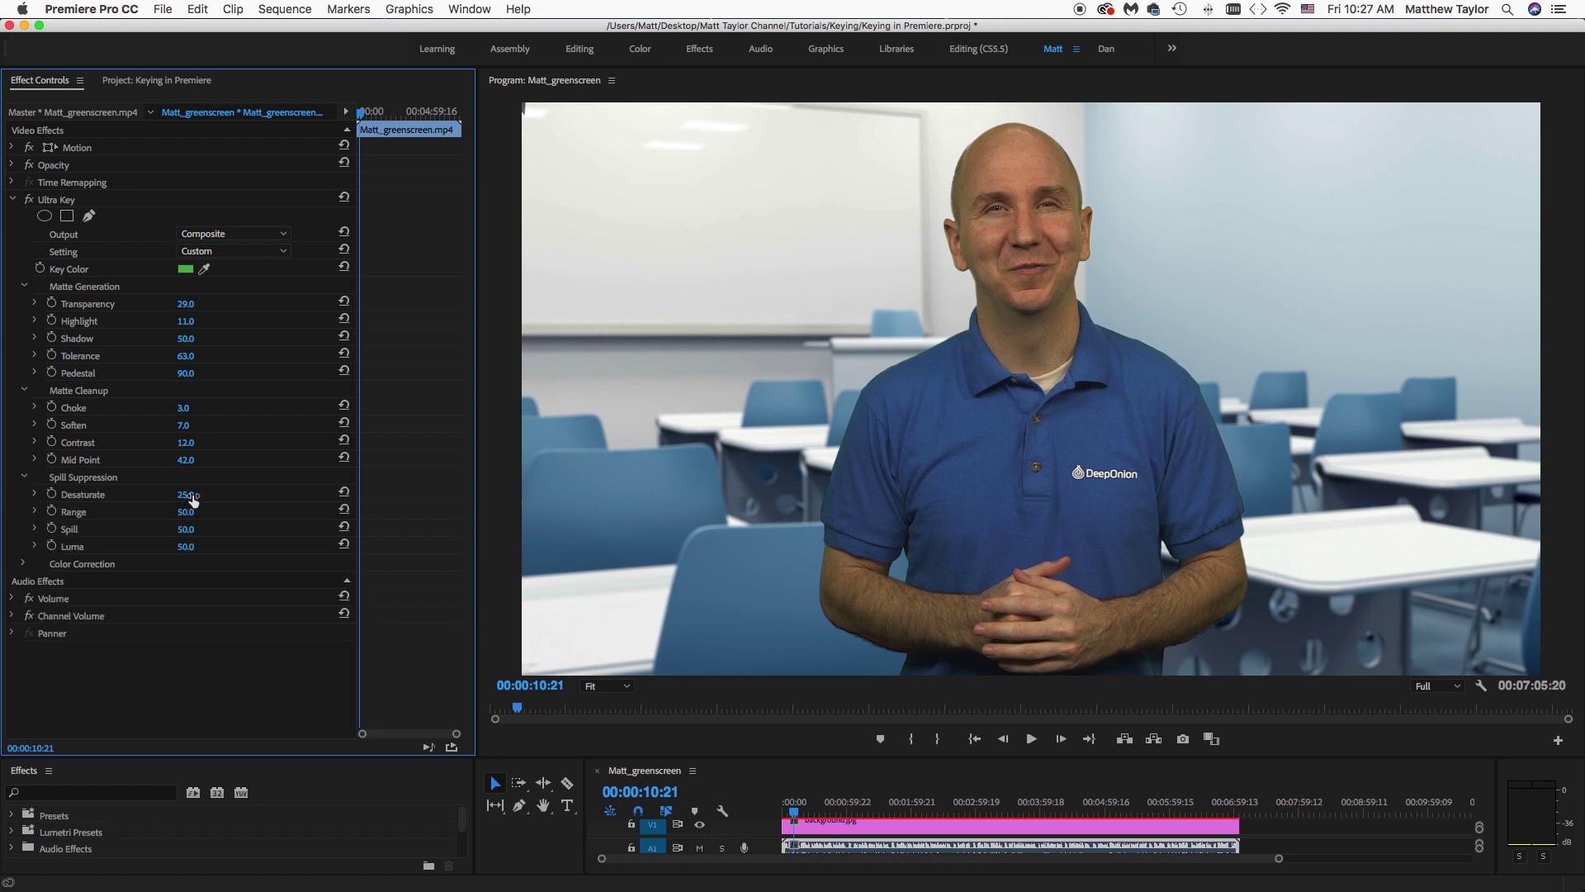
# Save the project and raise Ultra Key's Spill Suppression Desaturate to 27.
pyautogui.press('super+s')
pyautogui.moveTo(187, 501); pyautogui.dragTo(207, 501)
# Set Ultra Key Color Correction to Saturation 85 and Luminance 117, then enlarge the timeline.
pyautogui.click(24, 477)
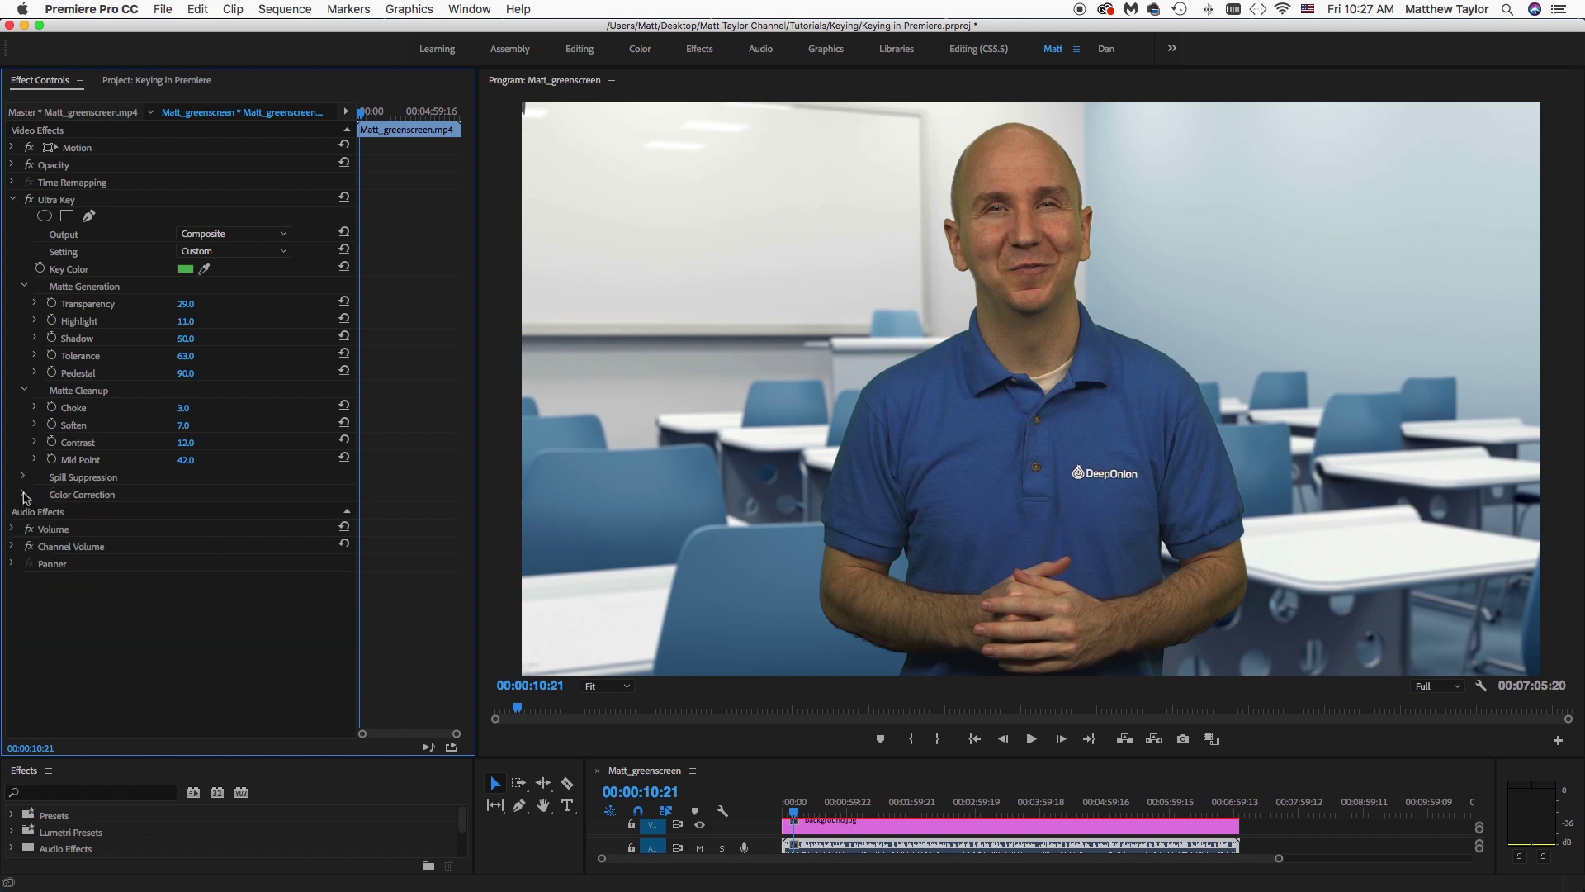
pyautogui.click(24, 494)
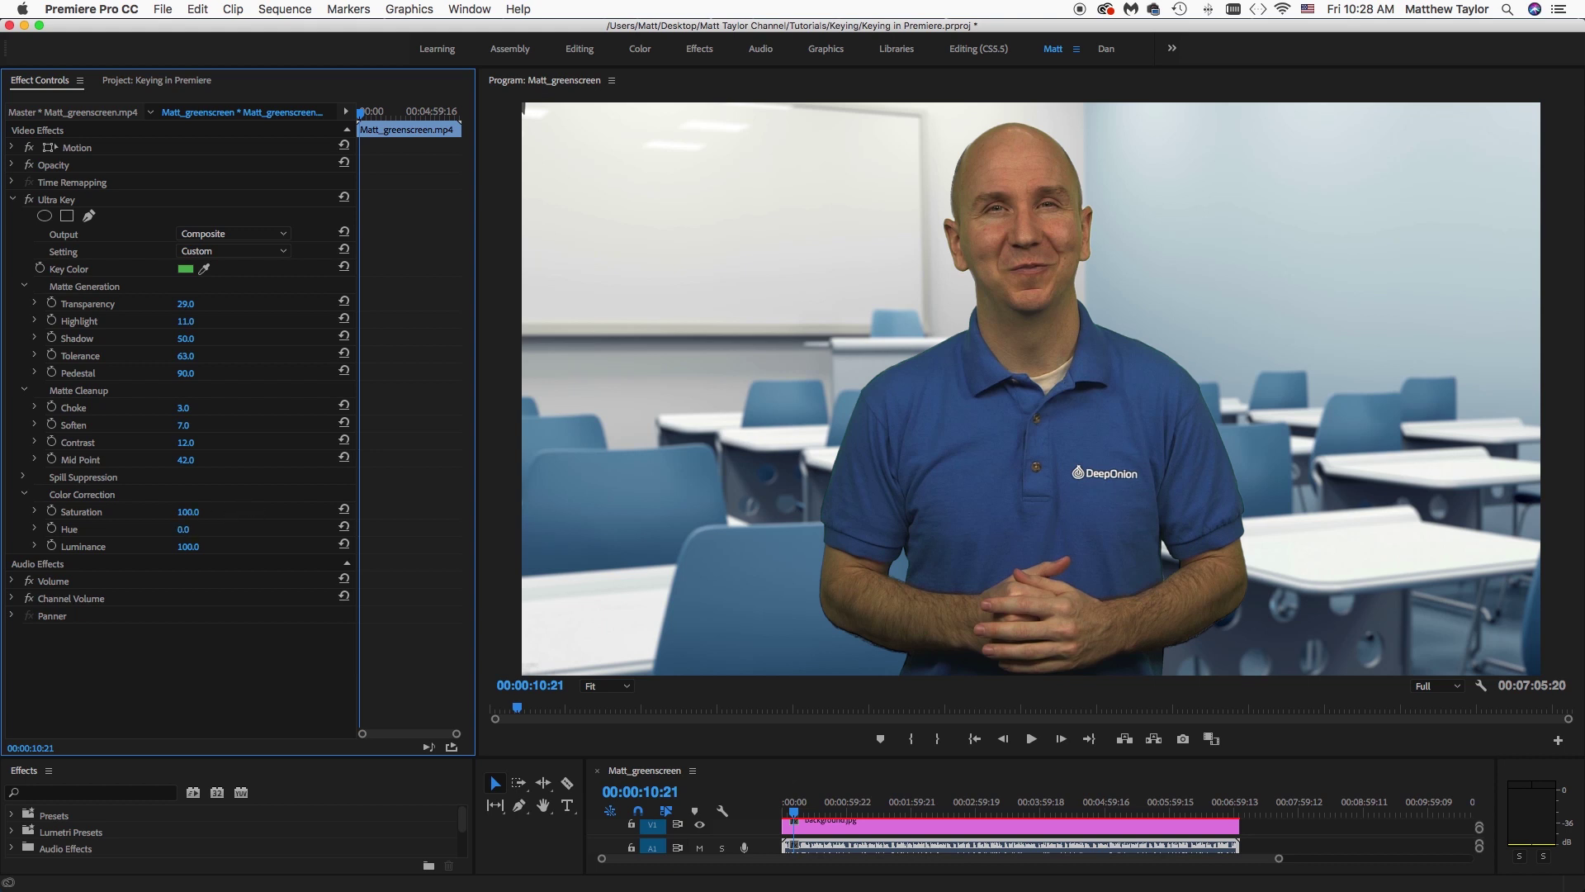
pyautogui.moveTo(188, 512); pyautogui.dragTo(173, 512)
pyautogui.moveTo(188, 546); pyautogui.dragTo(198, 546)
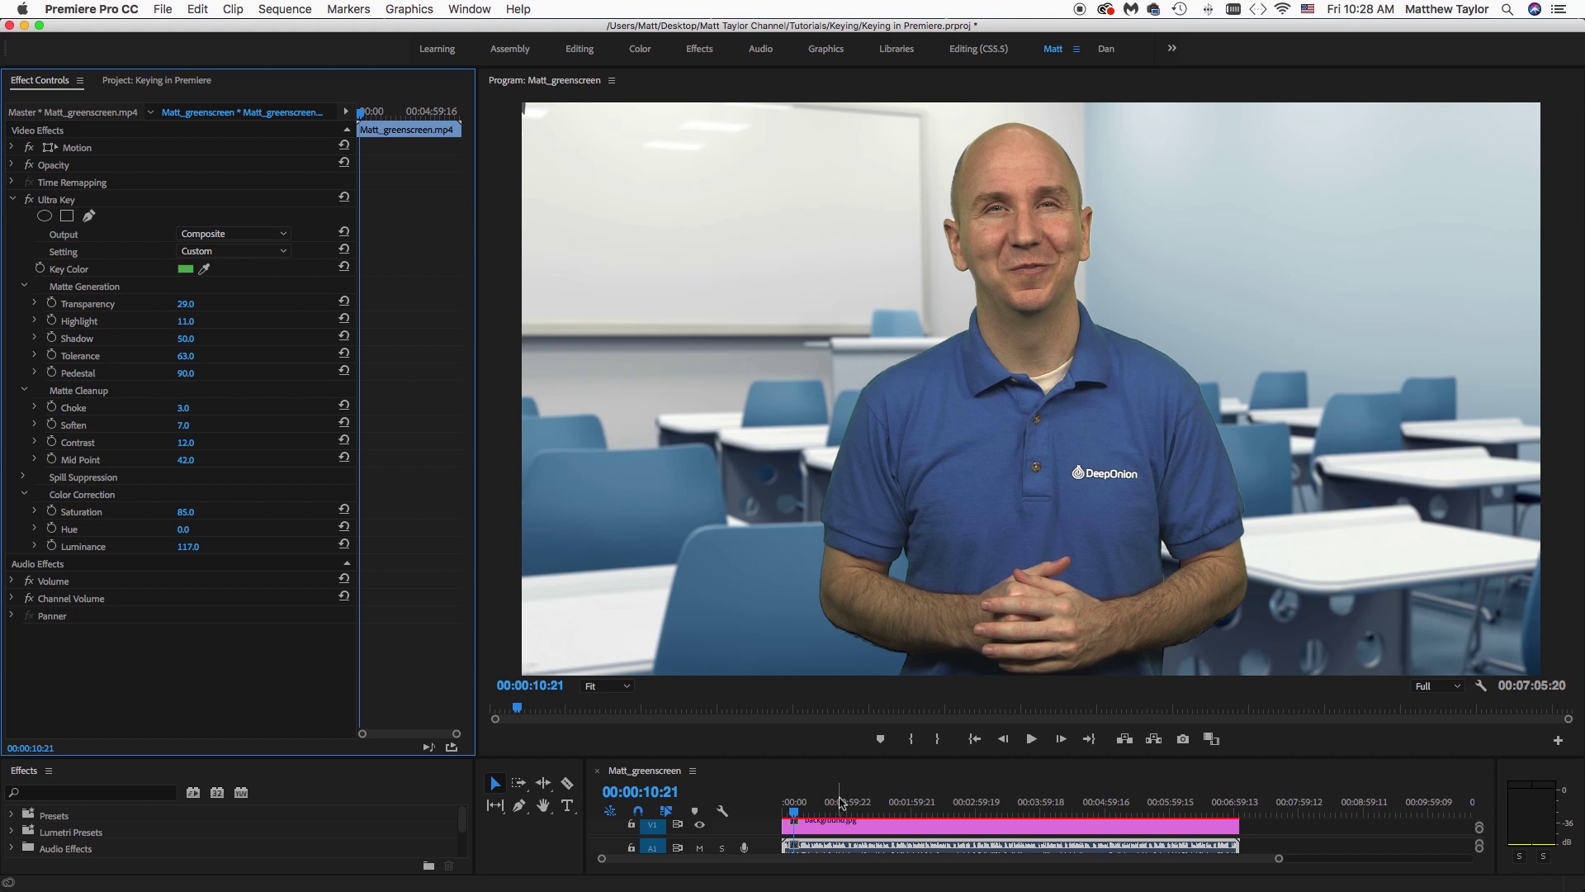
pyautogui.moveTo(763, 759); pyautogui.dragTo(771, 698)
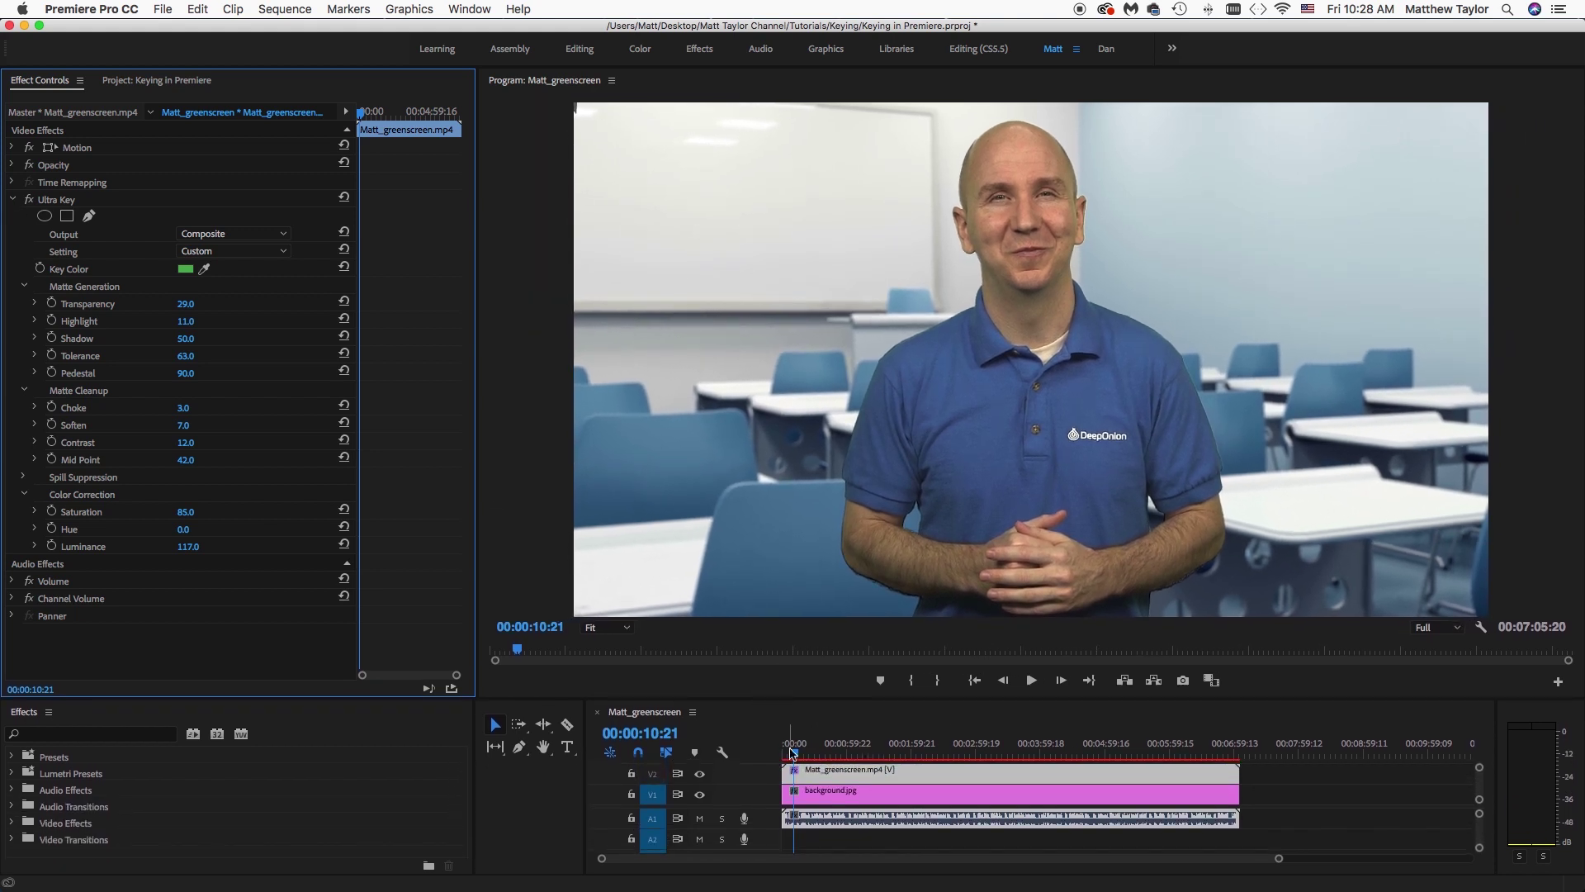
pyautogui.click(797, 753)
pyautogui.press('Home')
pyautogui.press('space')
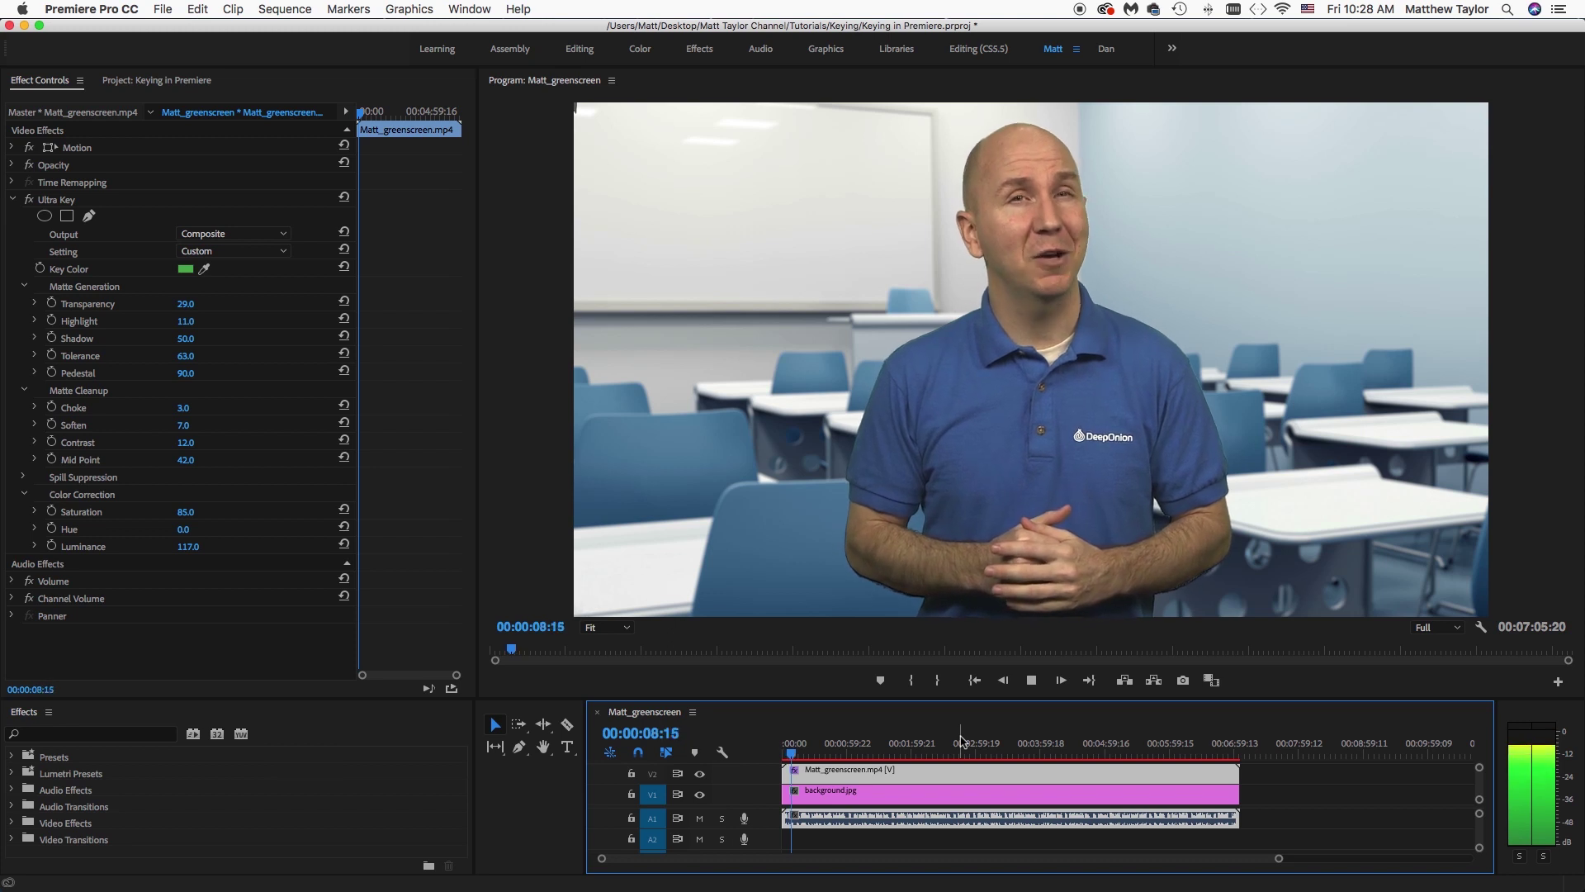
pyautogui.press('space')
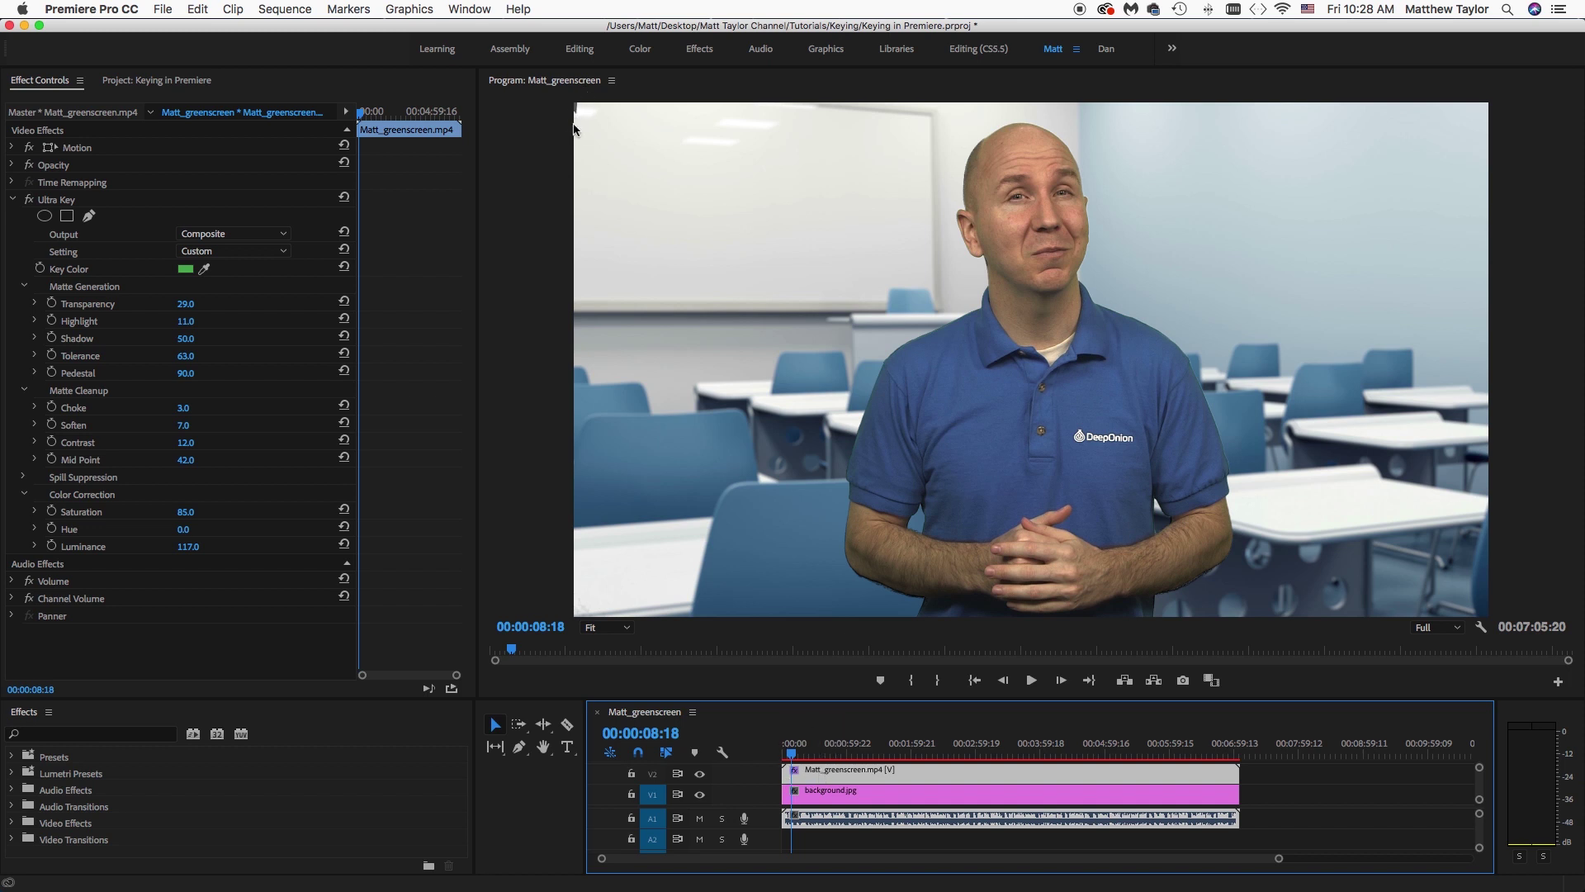
pyautogui.click(82, 733)
# Apply the Crop effect to the green-screen clip and set its Left edge to 4%.
pyautogui.write('crop')
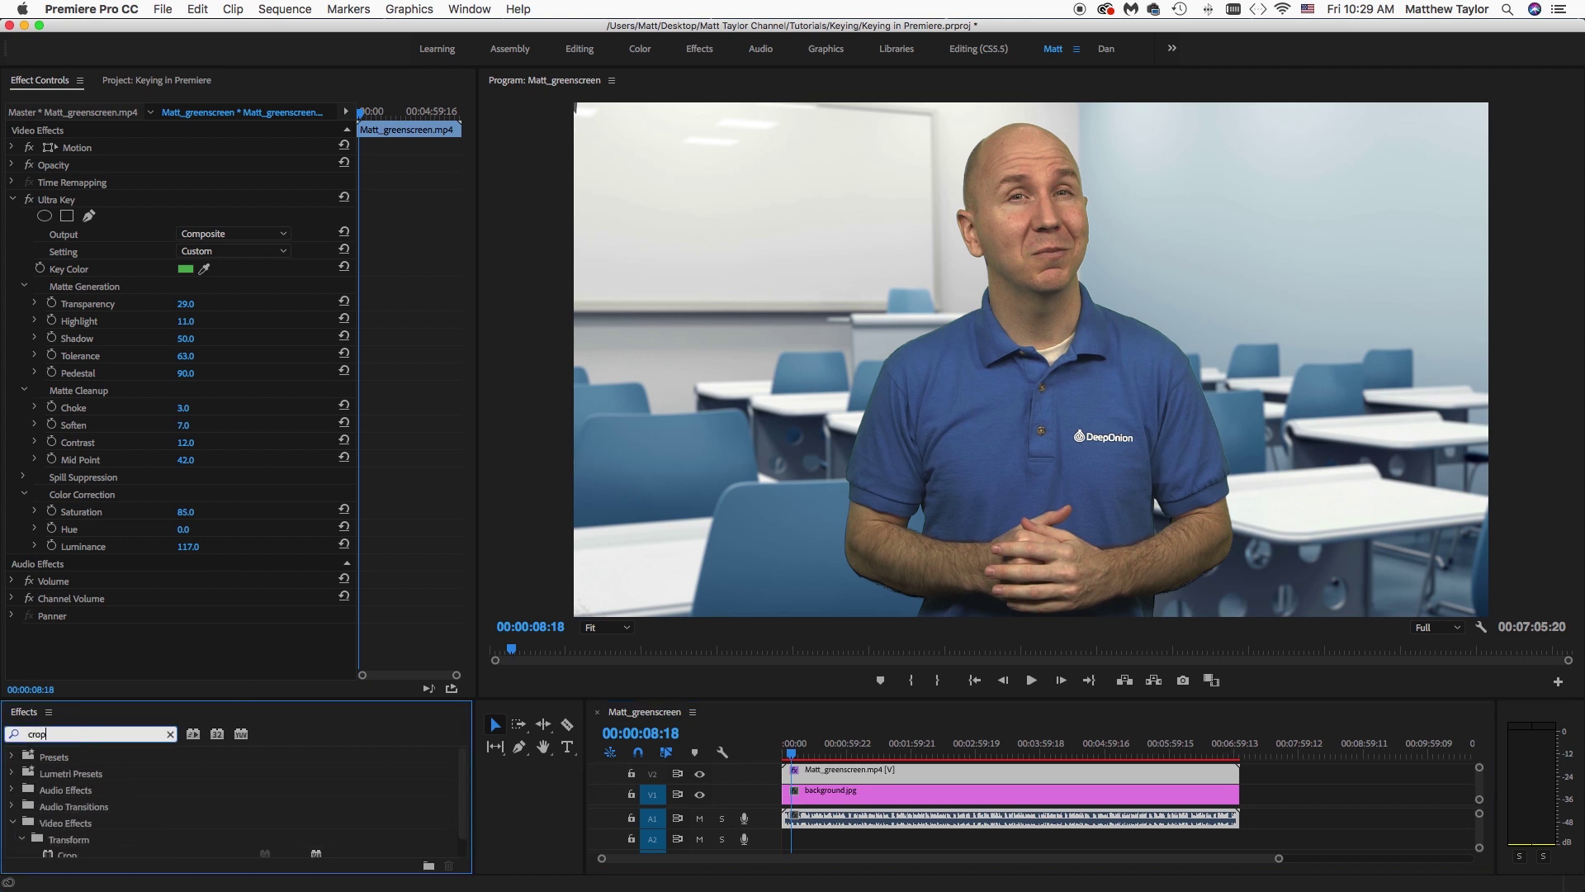
pyautogui.scroll(-1, 58, 817)
pyautogui.moveTo(54, 834); pyautogui.dragTo(820, 770)
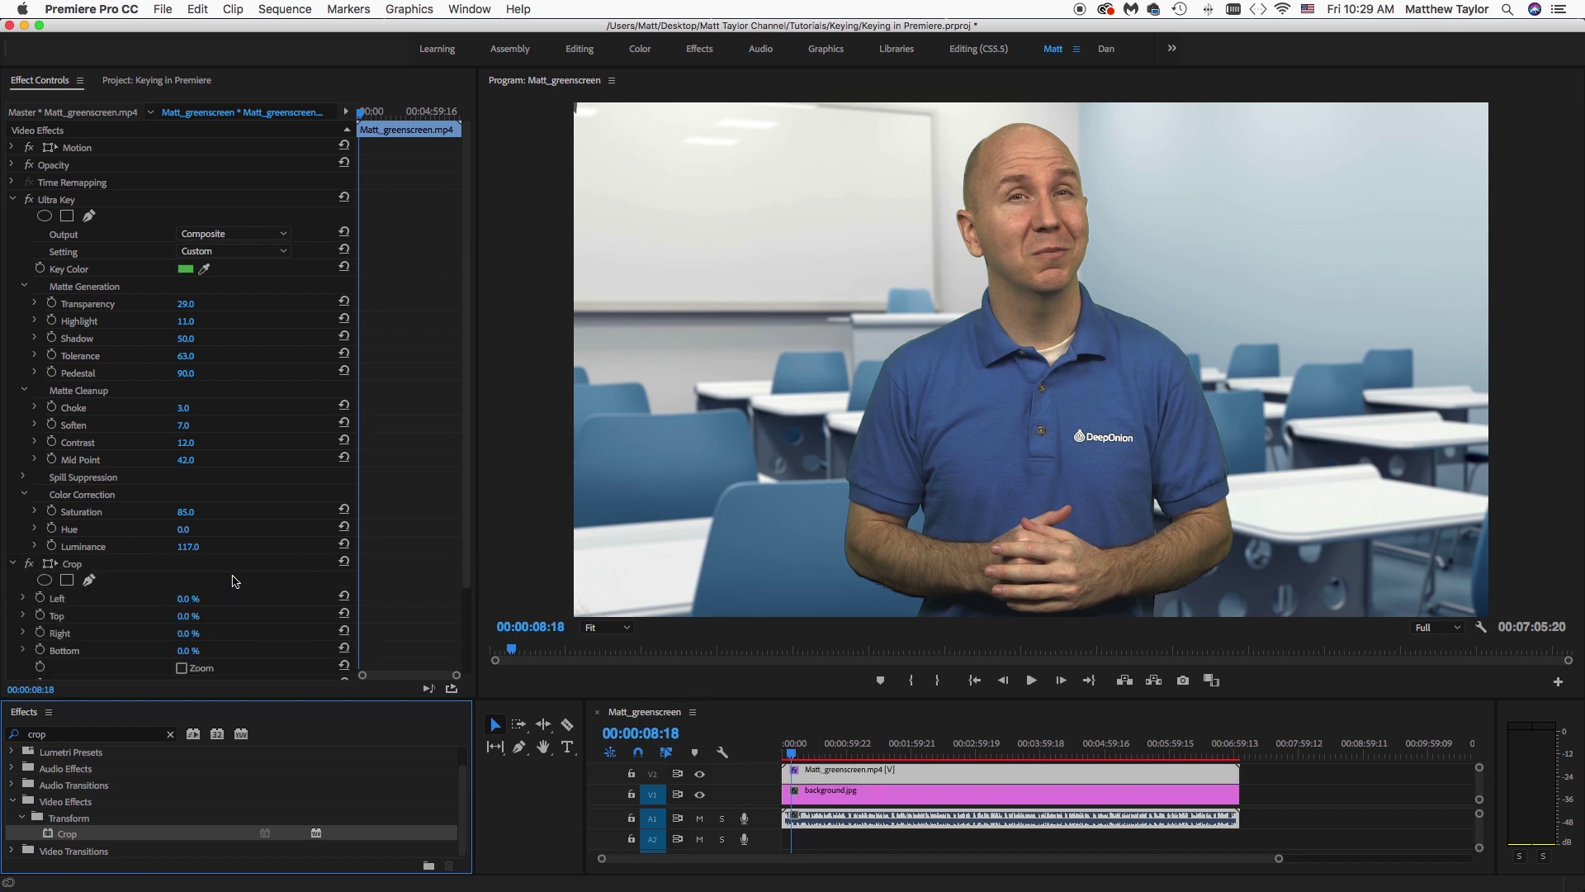
pyautogui.click(183, 600)
pyautogui.moveTo(183, 600)
pyautogui.mouseDown()
pyautogui.moveTo(209, 599)
pyautogui.moveTo(195, 593)
pyautogui.mouseUp()
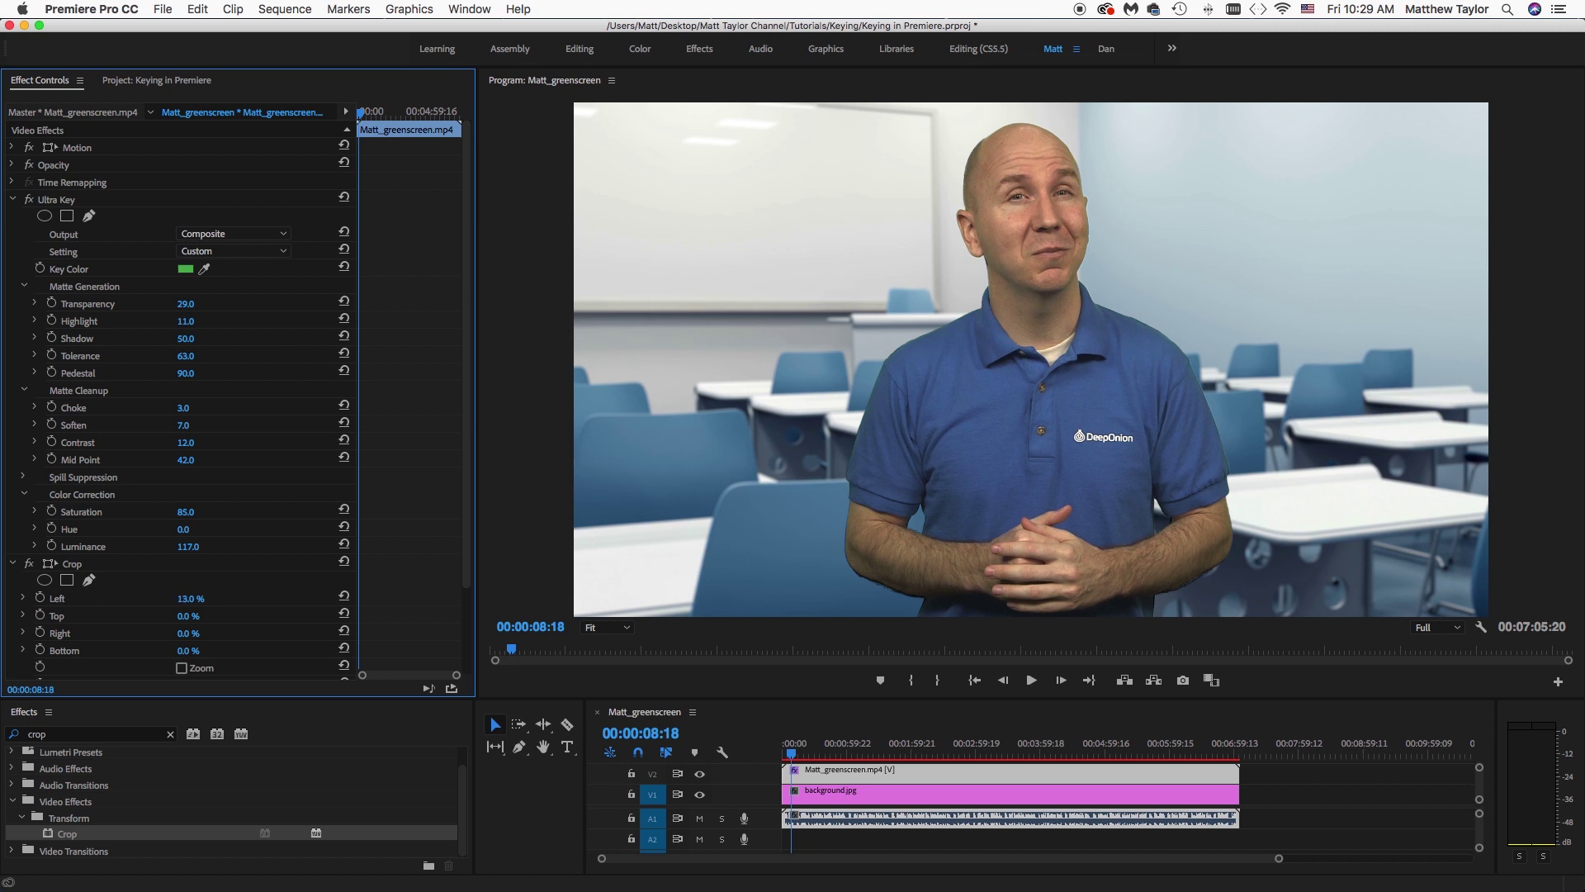
pyautogui.moveTo(188, 597); pyautogui.dragTo(182, 598)
pyautogui.click(859, 780)
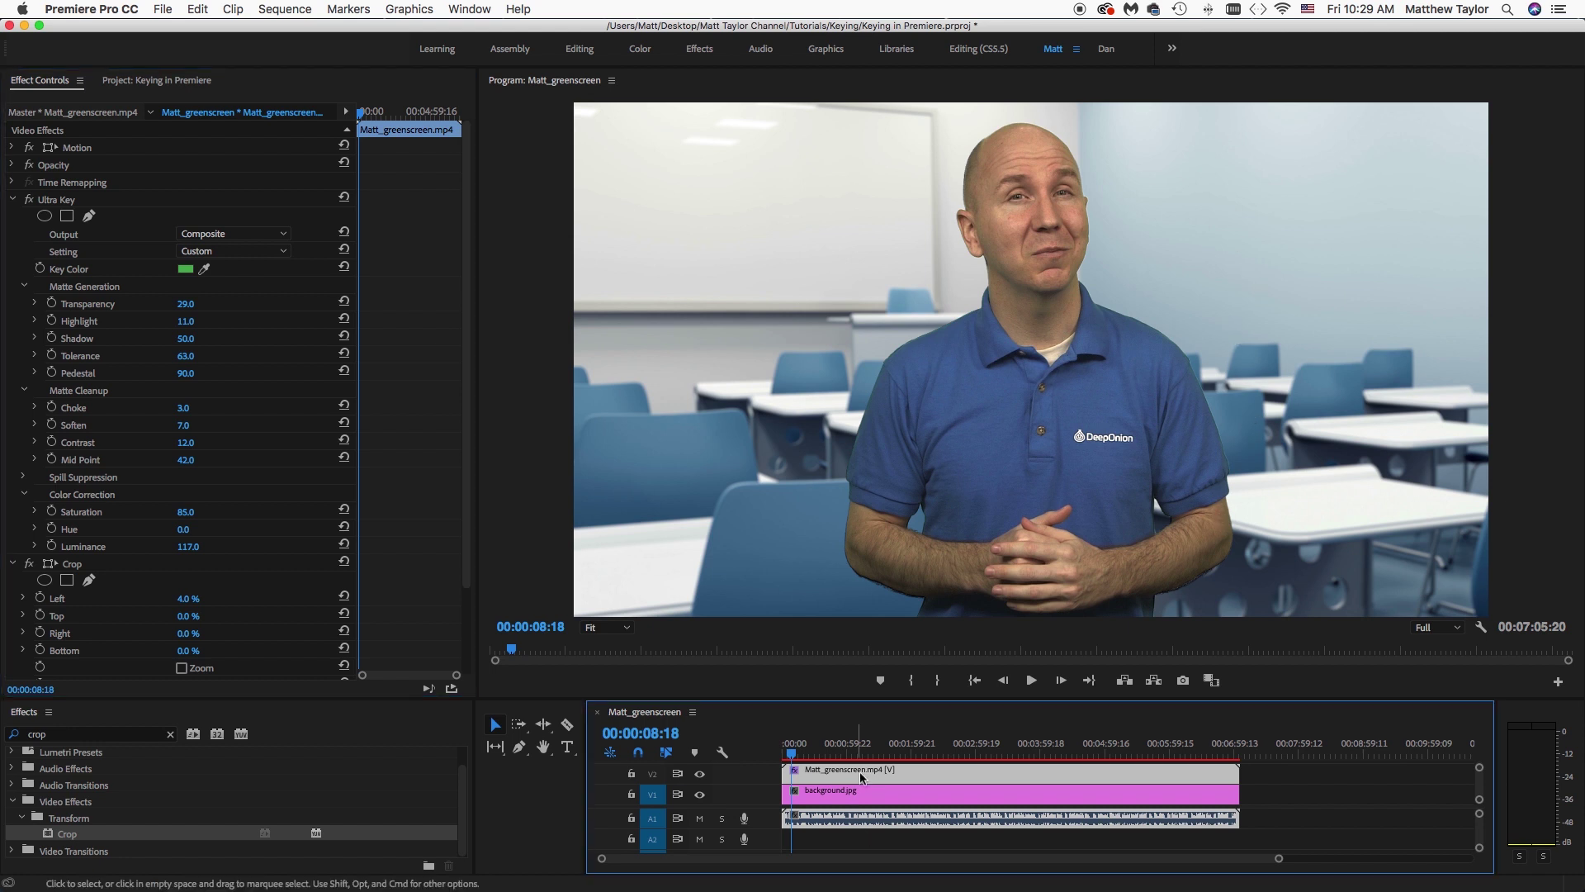
# Set the clip's Motion Position to 551, 578 and Scale to 93.
pyautogui.click(12, 147)
pyautogui.moveTo(185, 168); pyautogui.dragTo(33, 170)
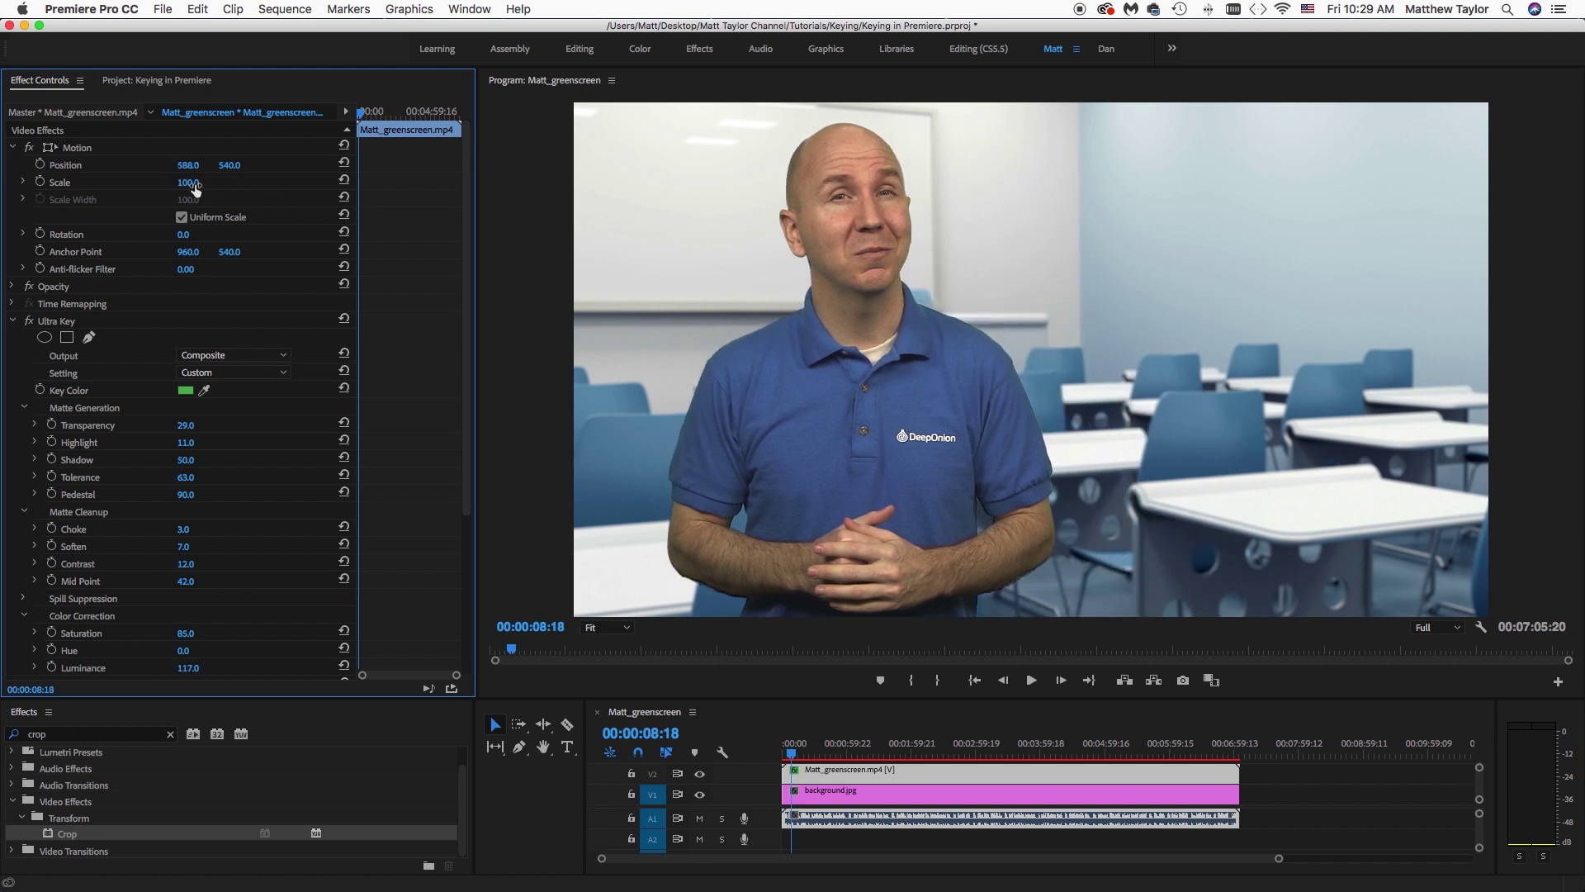
pyautogui.moveTo(188, 182); pyautogui.dragTo(241, 165)
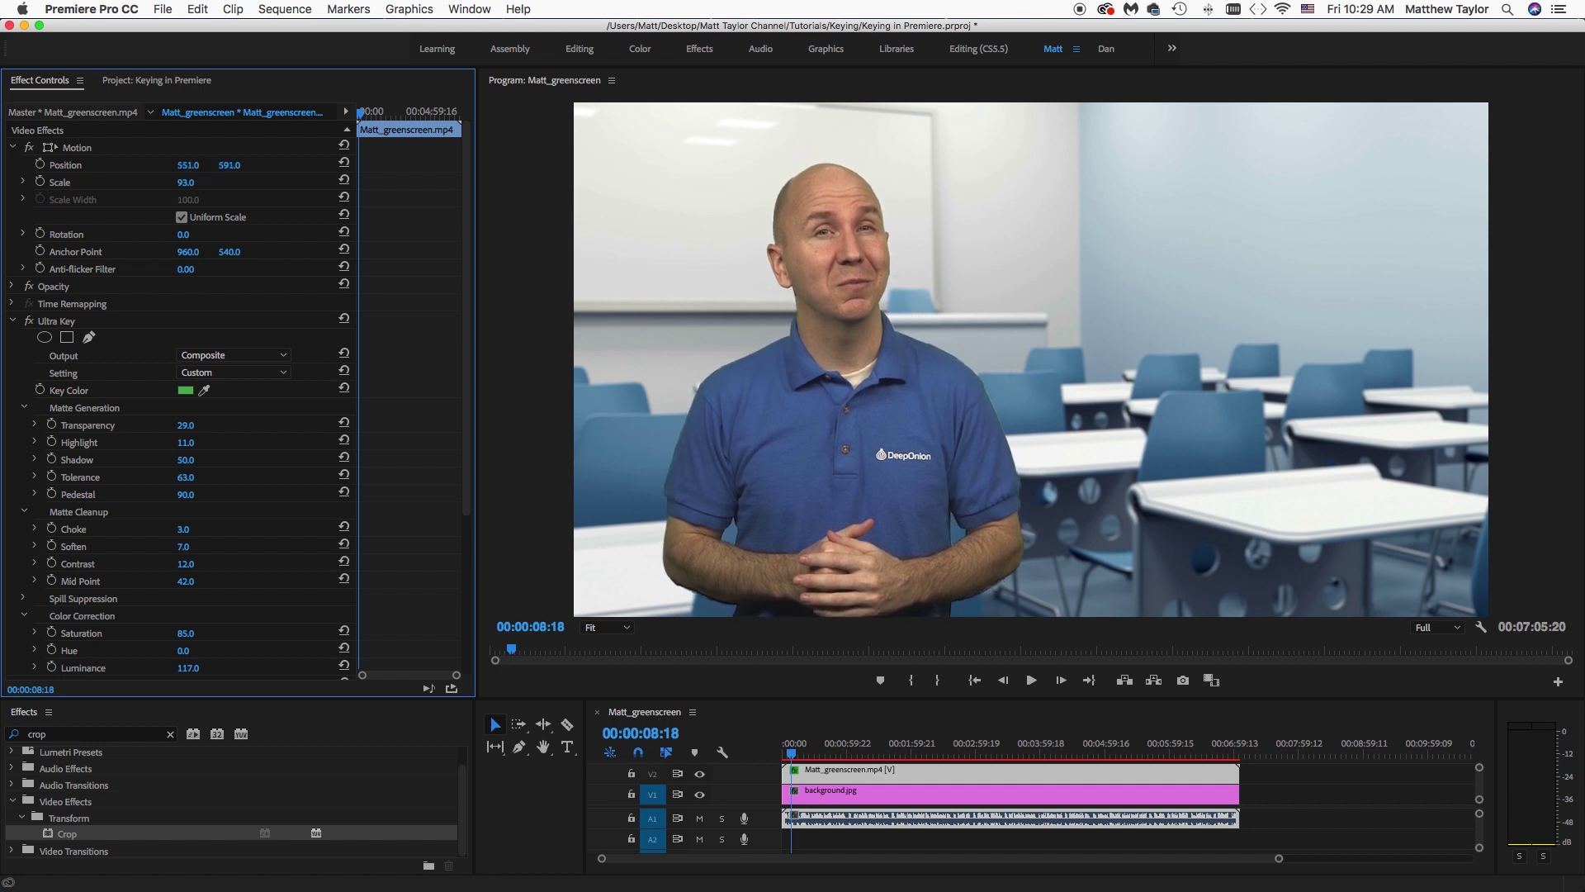
pyautogui.moveTo(229, 165); pyautogui.dragTo(222, 165)
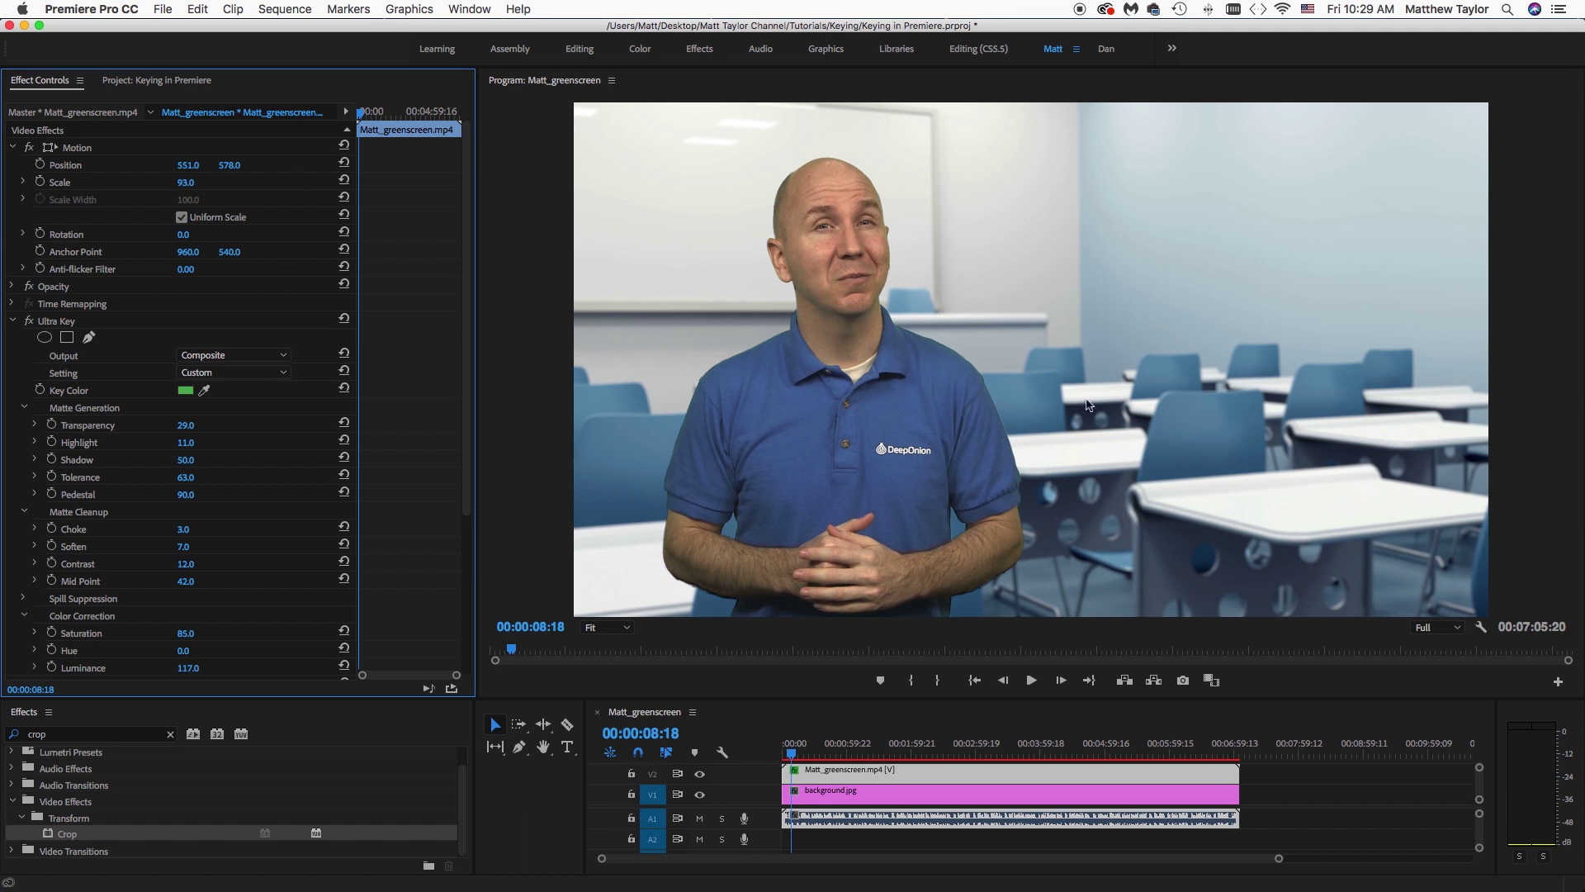